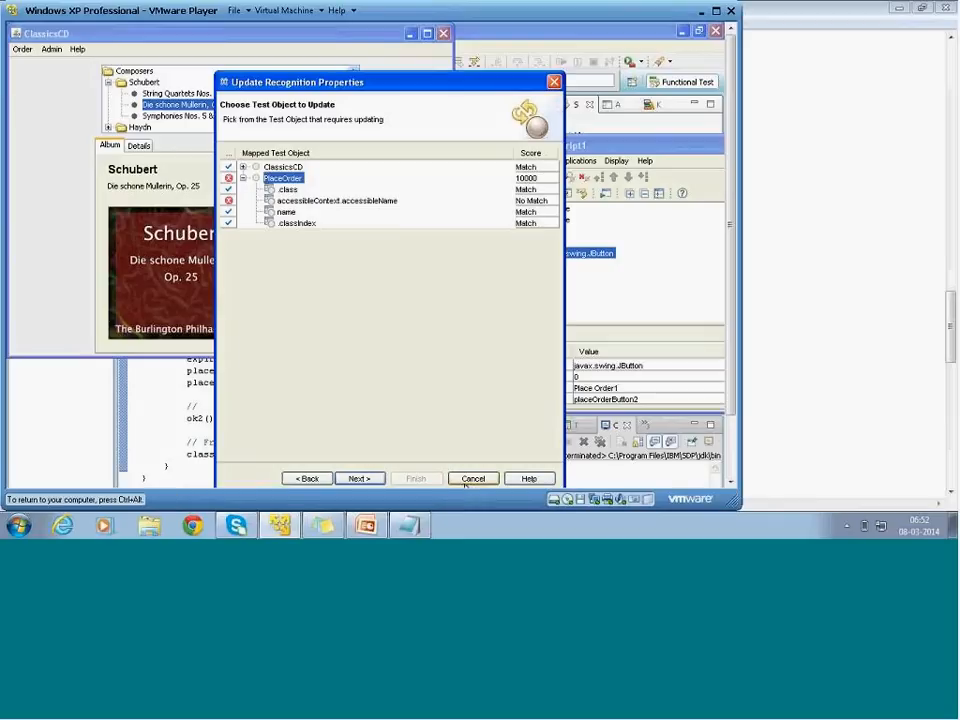
Step: Cancel the recognition properties update and close the private test object map and the ClassicsCD application
left_click(470, 478)
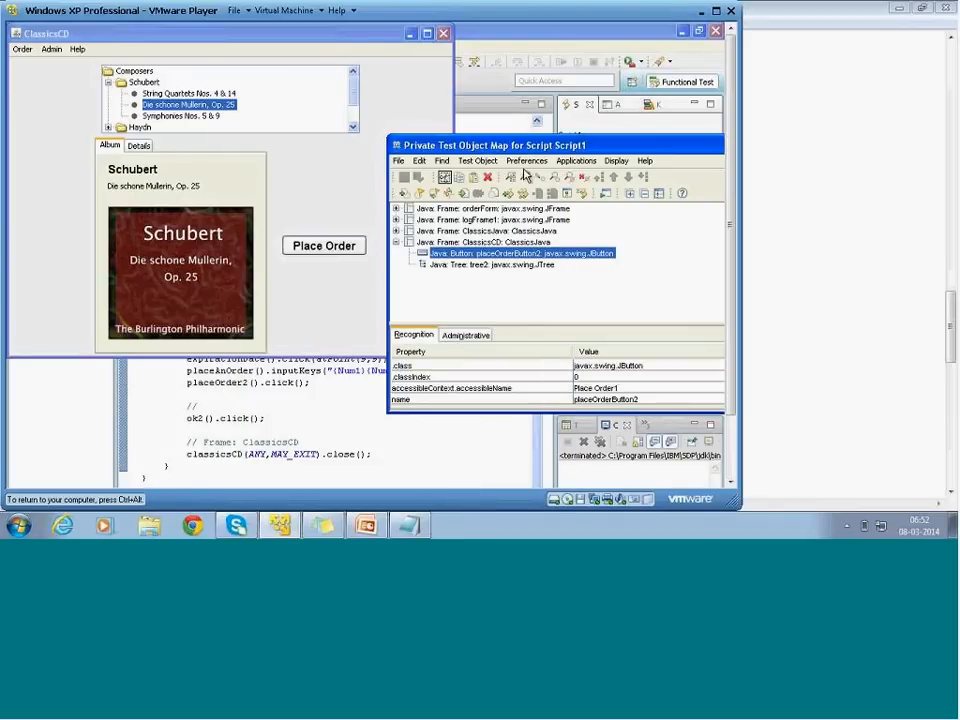
left_click_drag(549, 148, 412, 143)
left_click(660, 141)
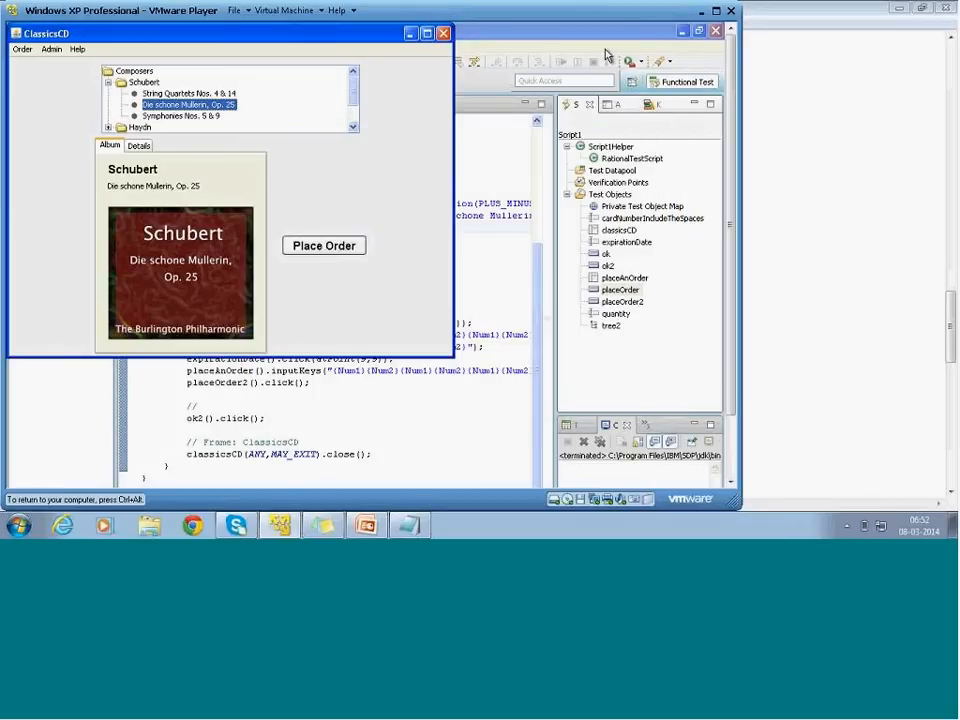
left_click(443, 33)
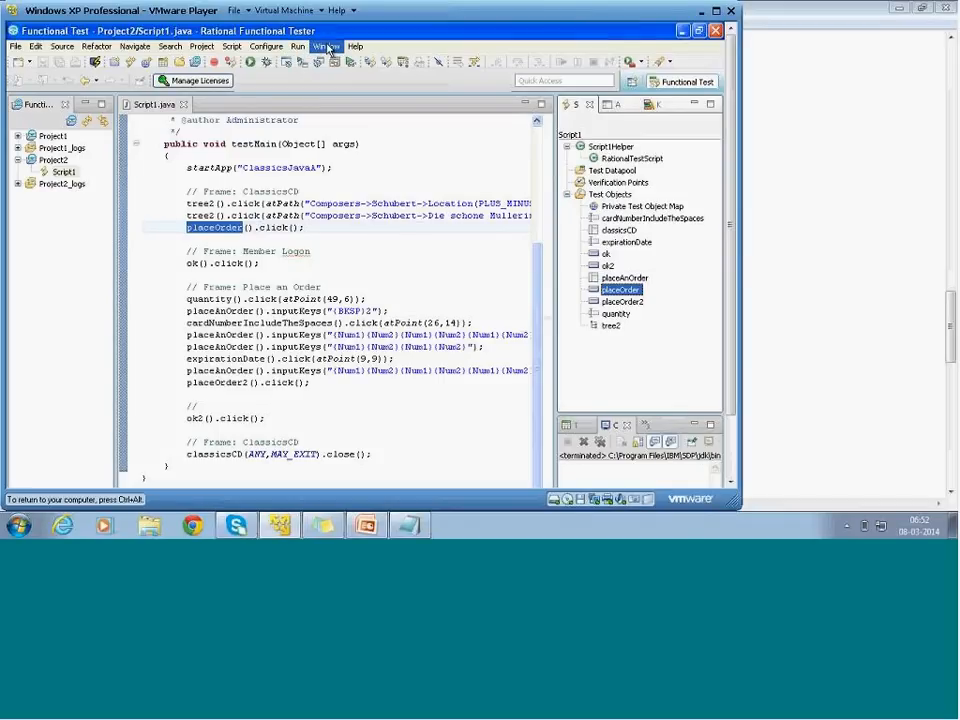
Step: Restore the ScriptAssure maximum acceptable and last chance recognition scores to their defaults, 10000 and 20000, in the Functional Test playback preferences
left_click(328, 47)
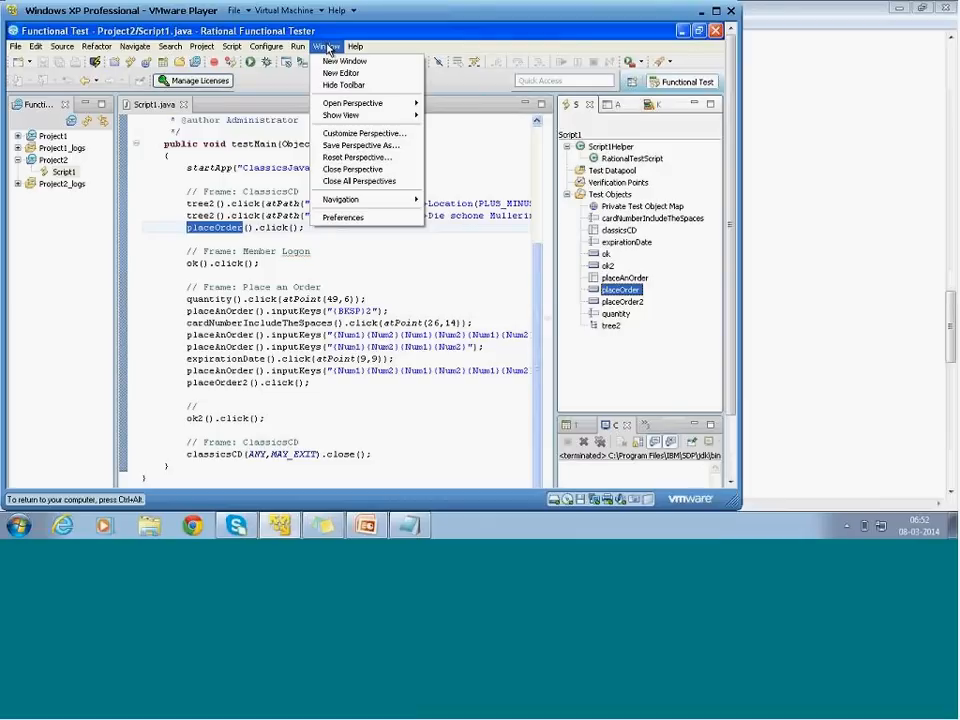
left_click(366, 219)
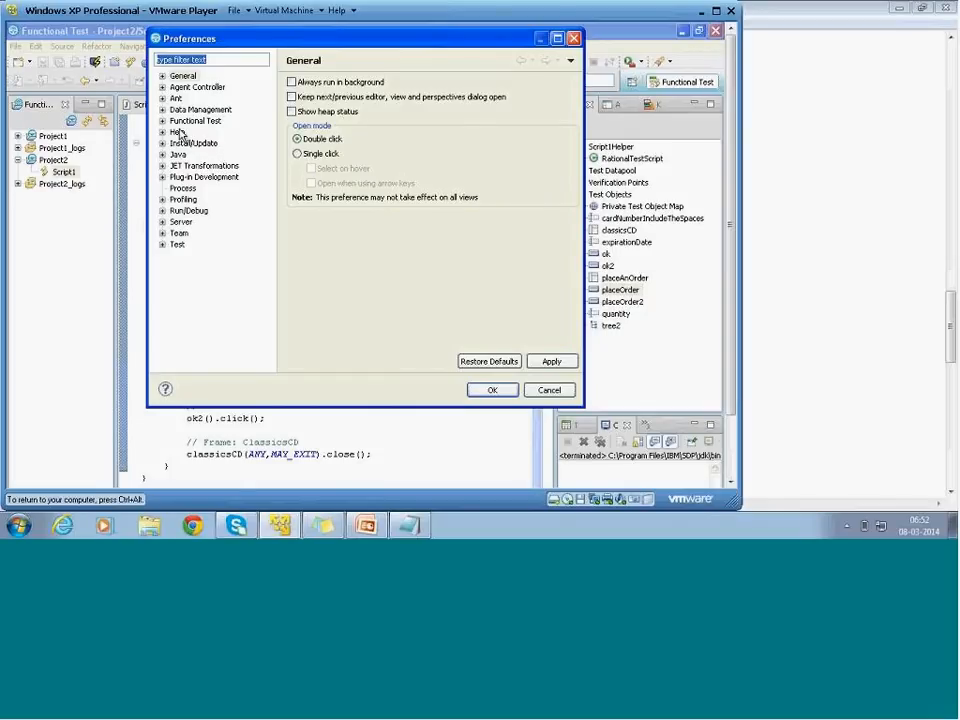
left_click(162, 121)
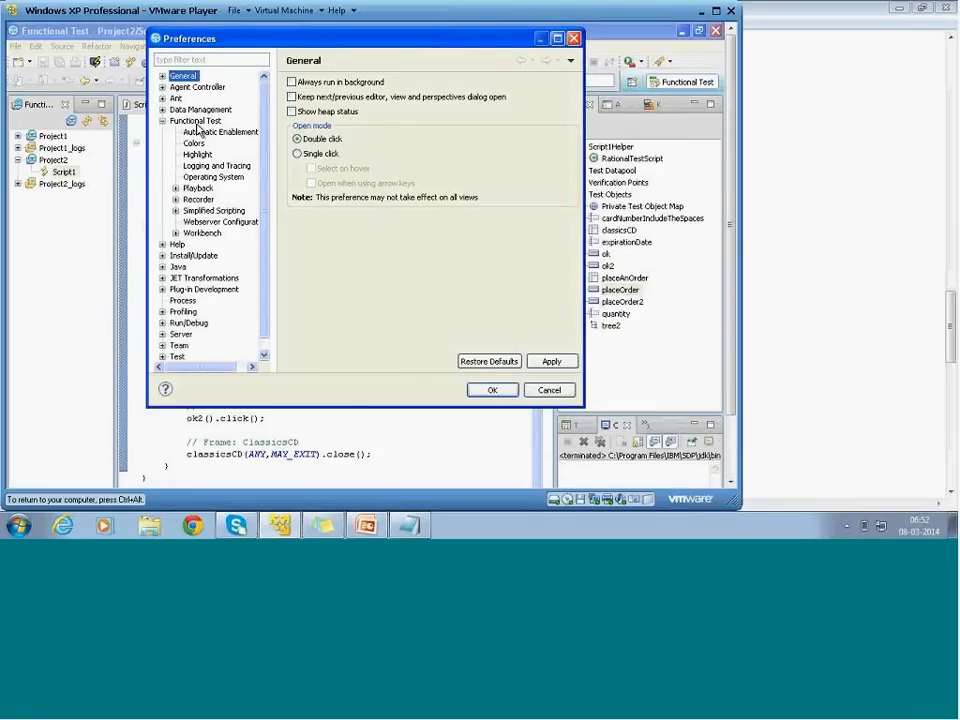
left_click(176, 190)
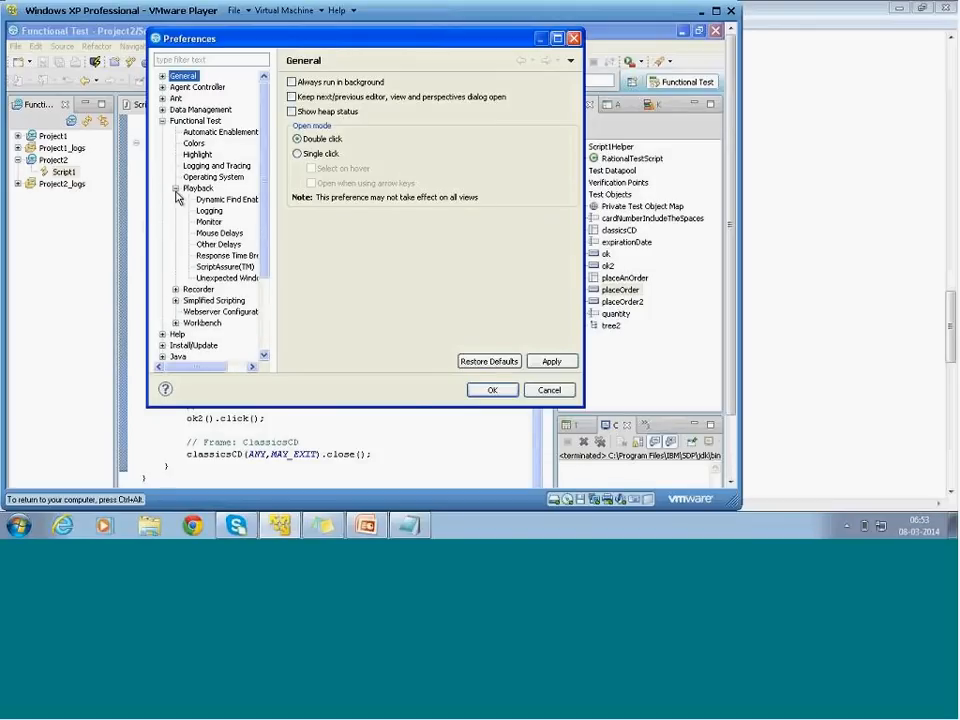
left_click(225, 267)
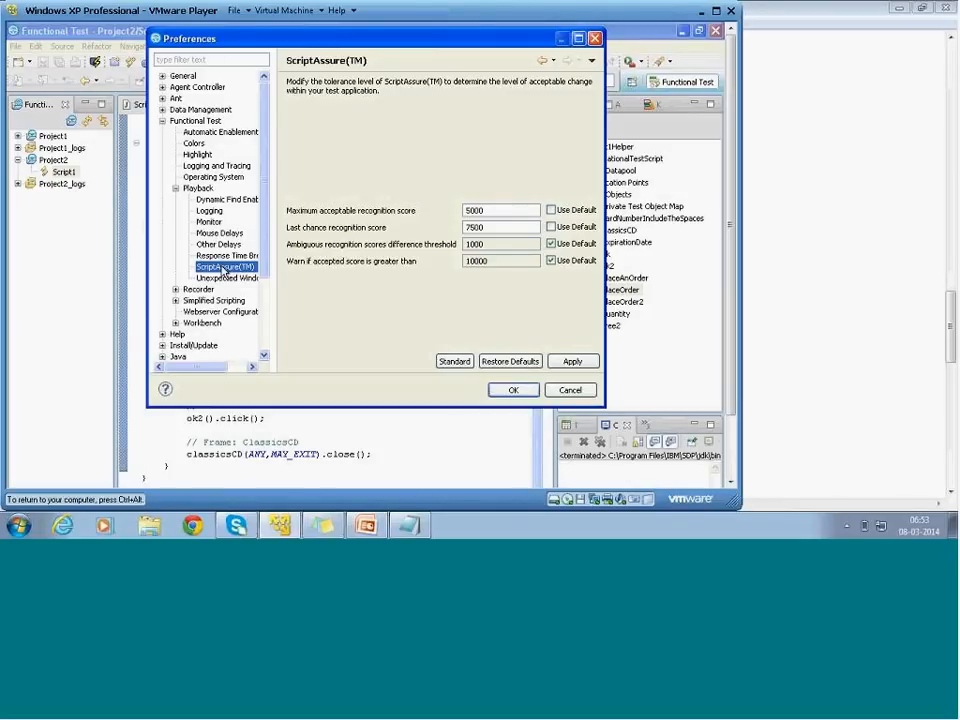
left_click(550, 210)
left_click(550, 227)
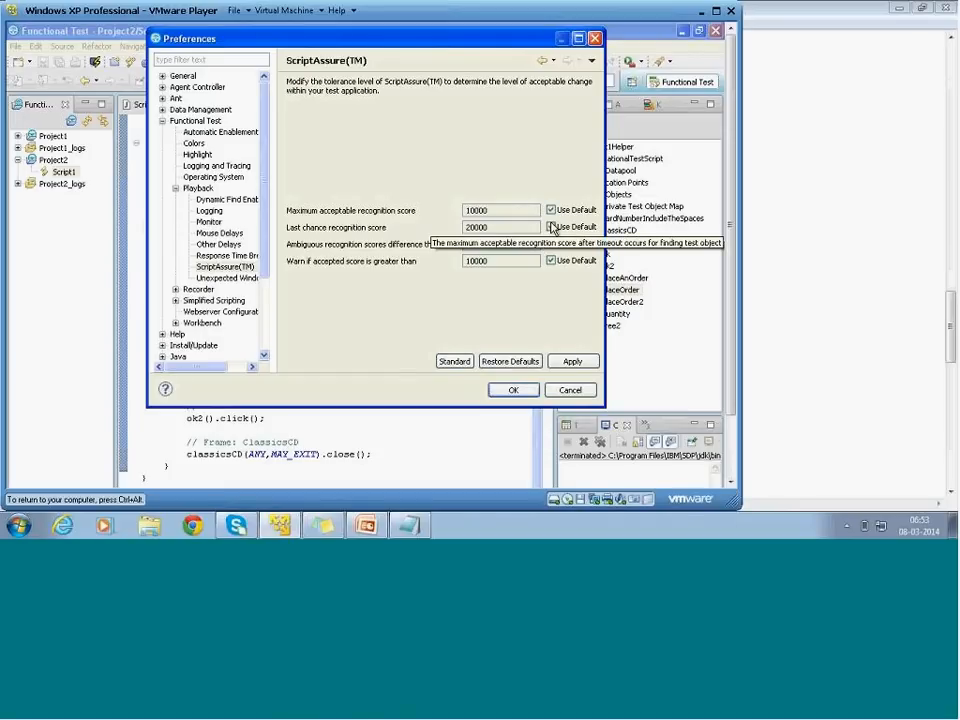
left_click(509, 393)
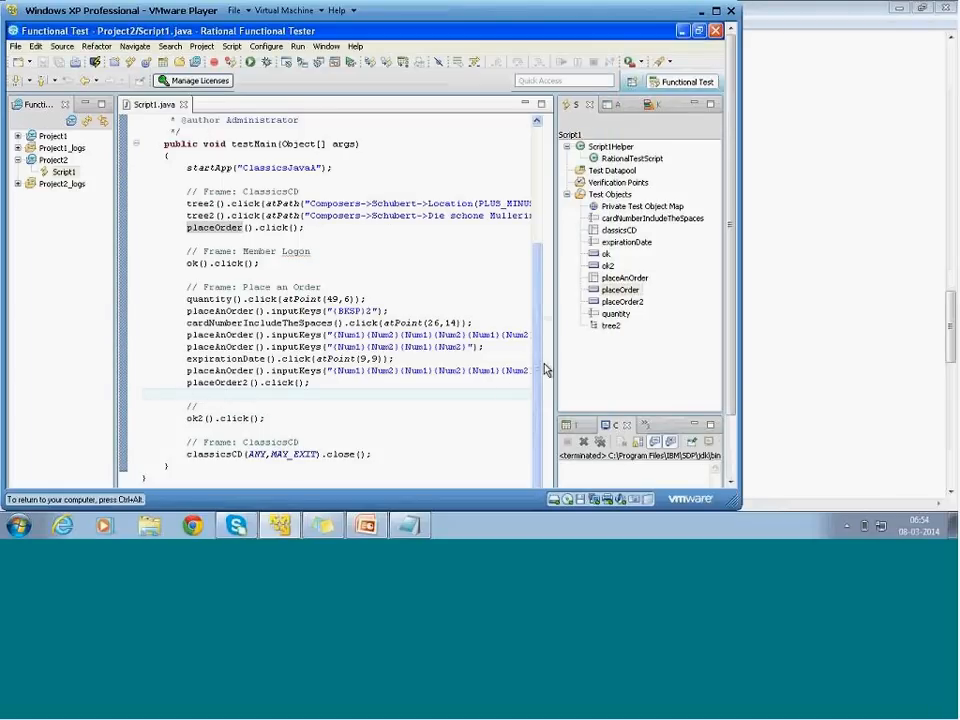
Step: Examine the recognition score of the placeOrder test object by starting a recognition properties update from its object map, and cancel it
double_click(608, 300)
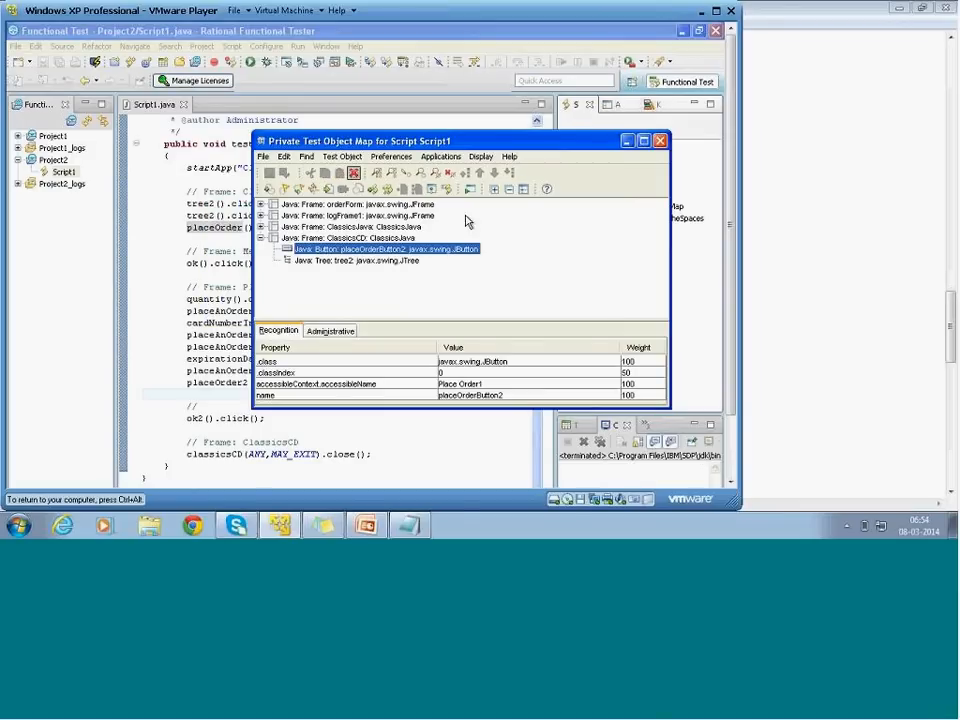
left_click_drag(429, 149, 576, 208)
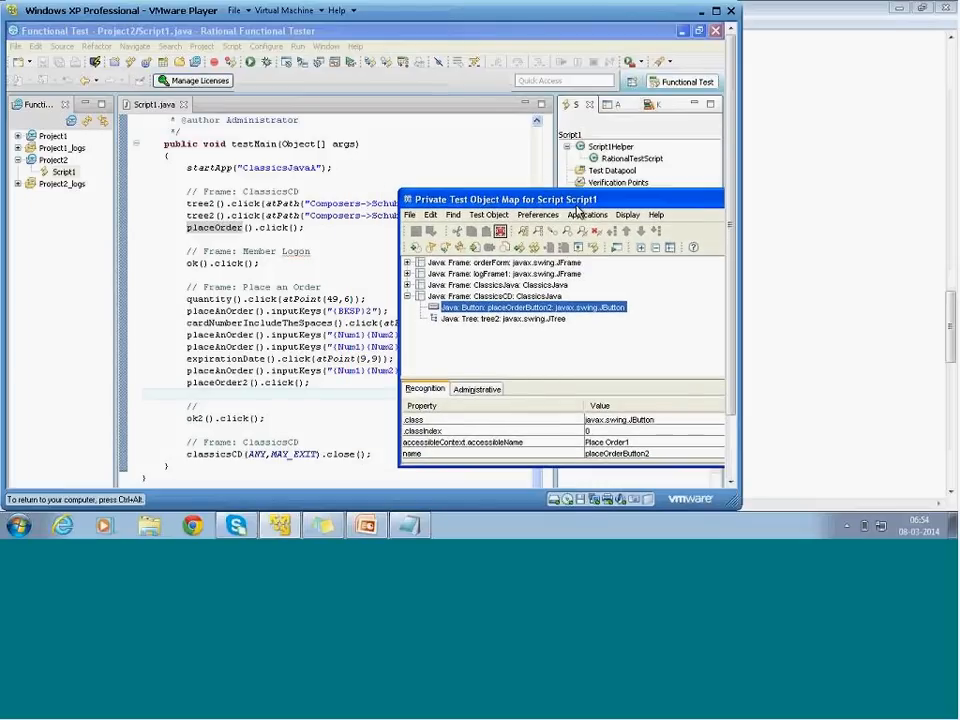
left_click(489, 215)
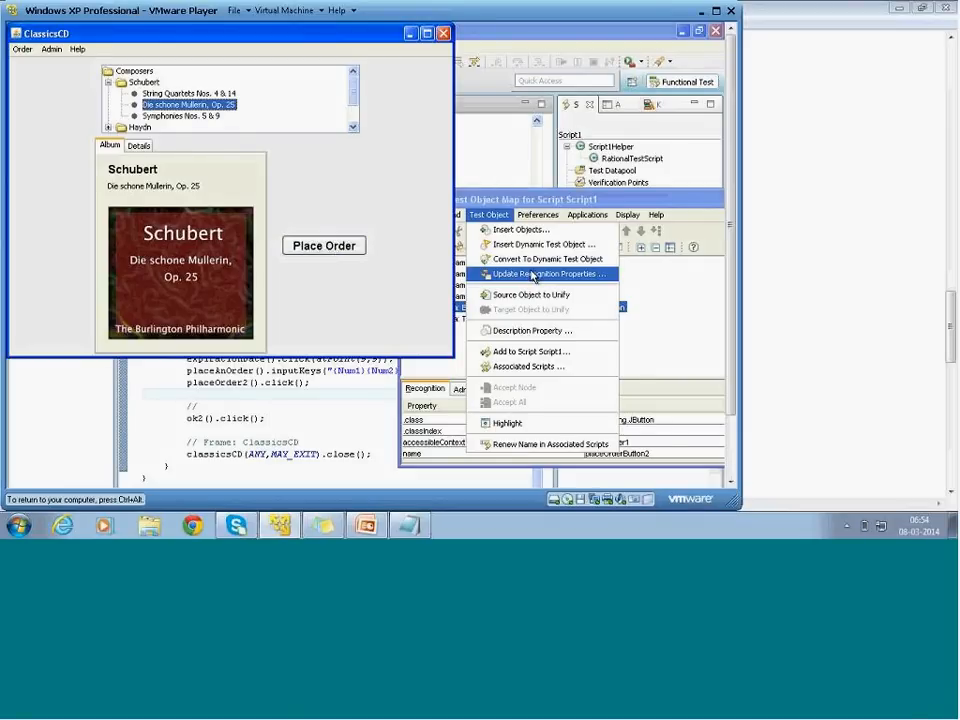
left_click(533, 274)
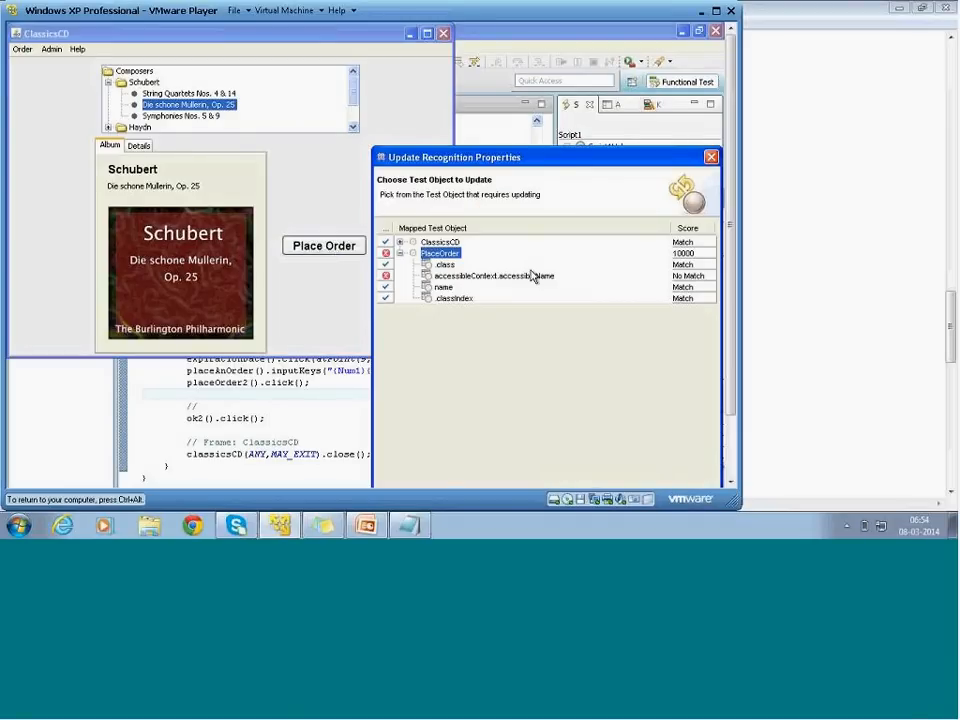
left_click_drag(536, 157, 410, 71)
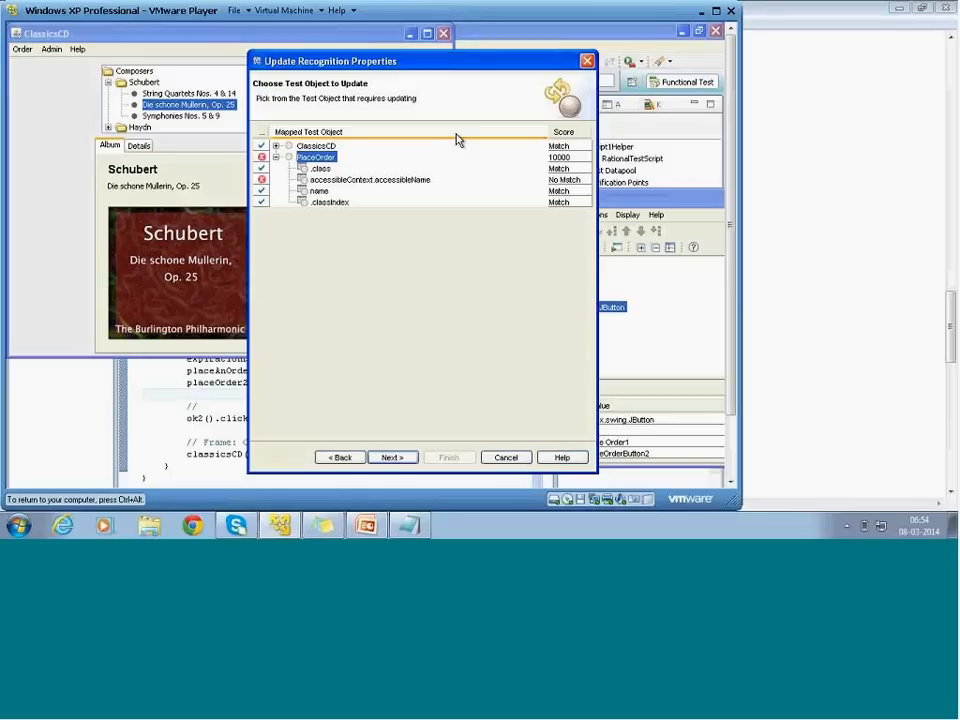
left_click(561, 158)
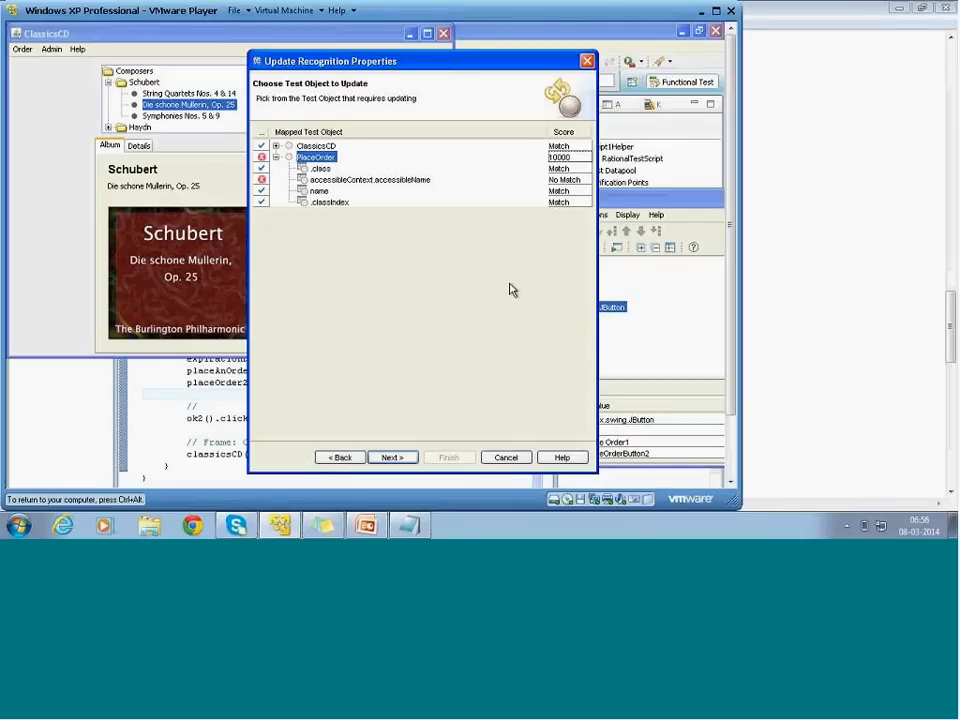
left_click(507, 457)
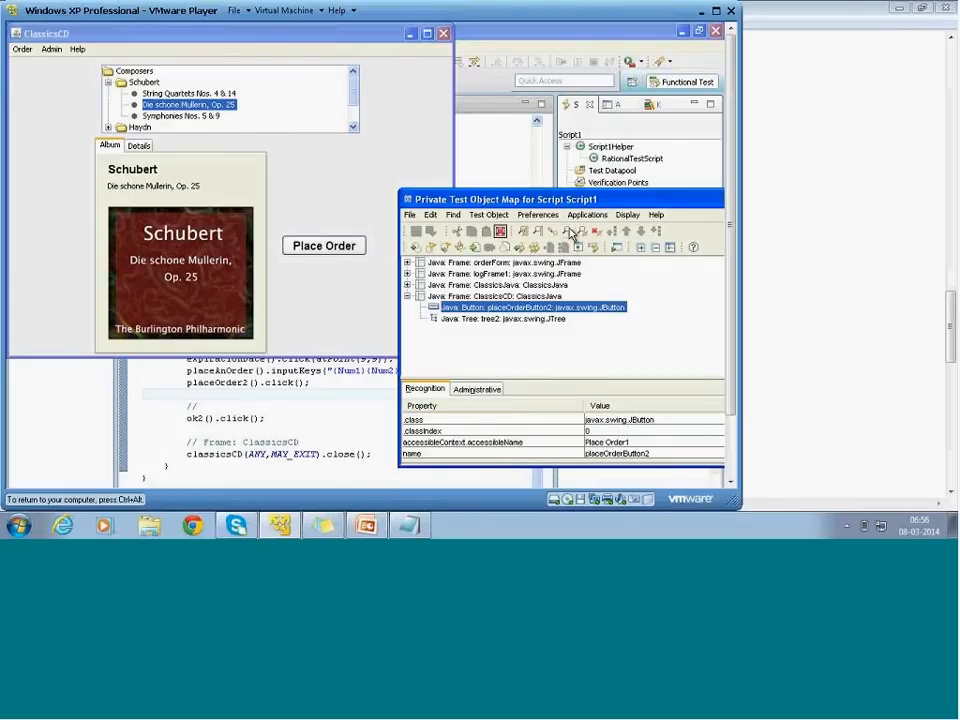
Step: Set the .classIndex recognition property of the placeOrderButton2 object to 123
left_click_drag(520, 199, 415, 107)
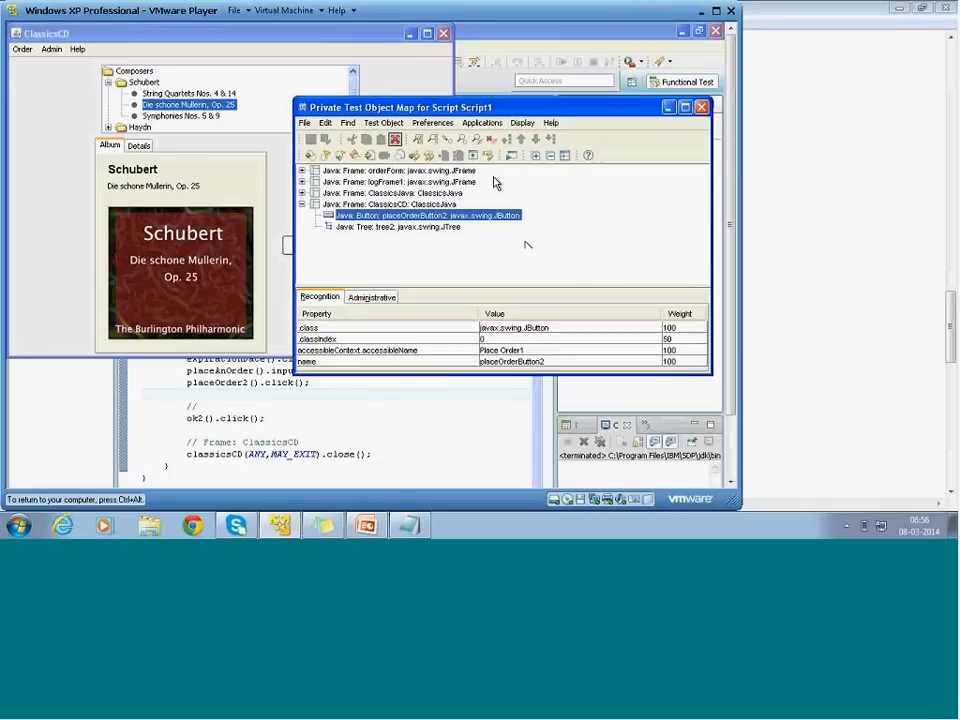
left_click(530, 338)
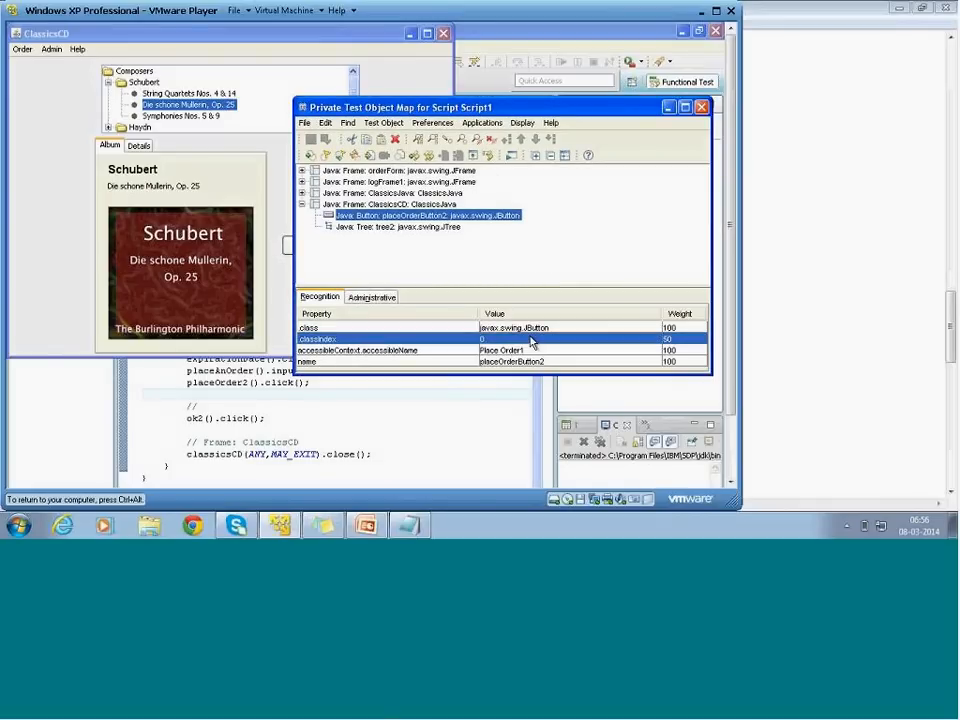
left_click(530, 338)
type("123")
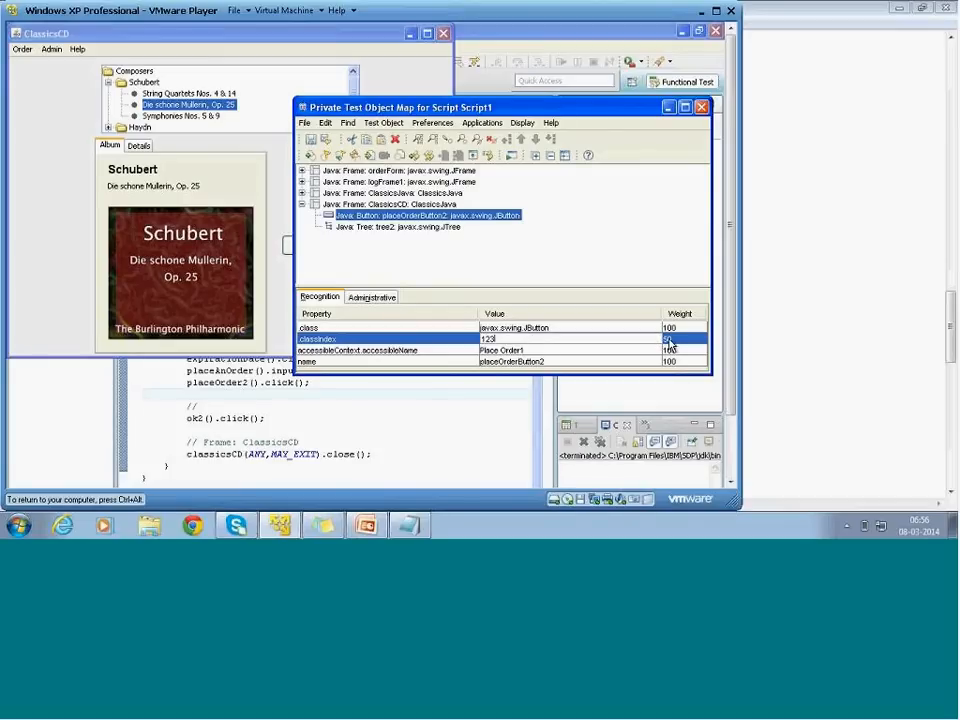
Step: Set the accessibleContext.accessibleName recognition property of the placeOrderButton2 object to Place Order
left_click(531, 351)
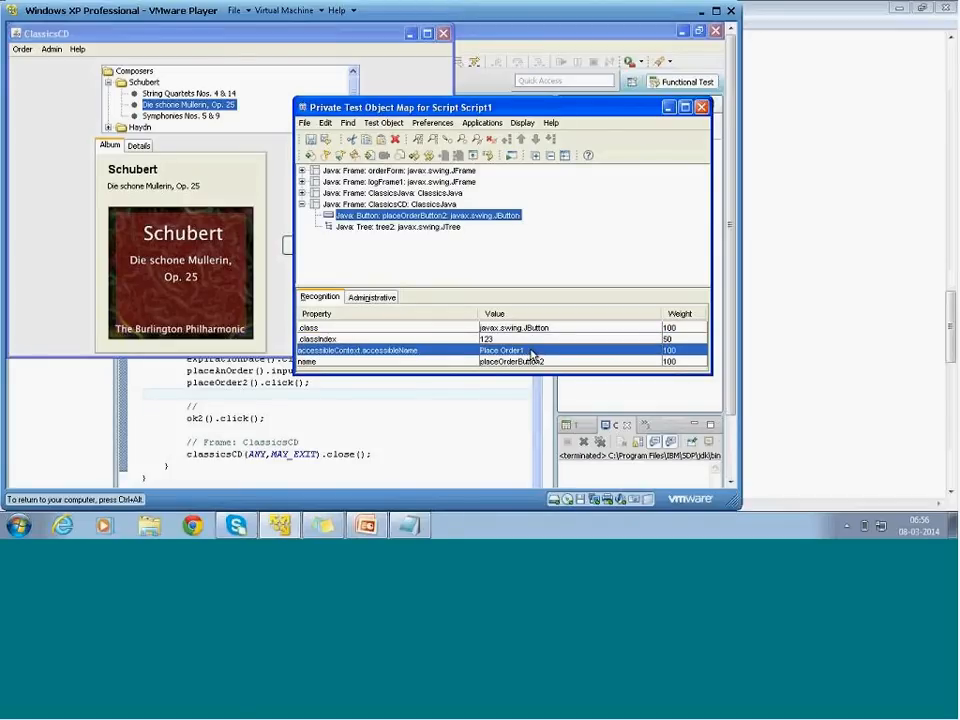
double_click(531, 351)
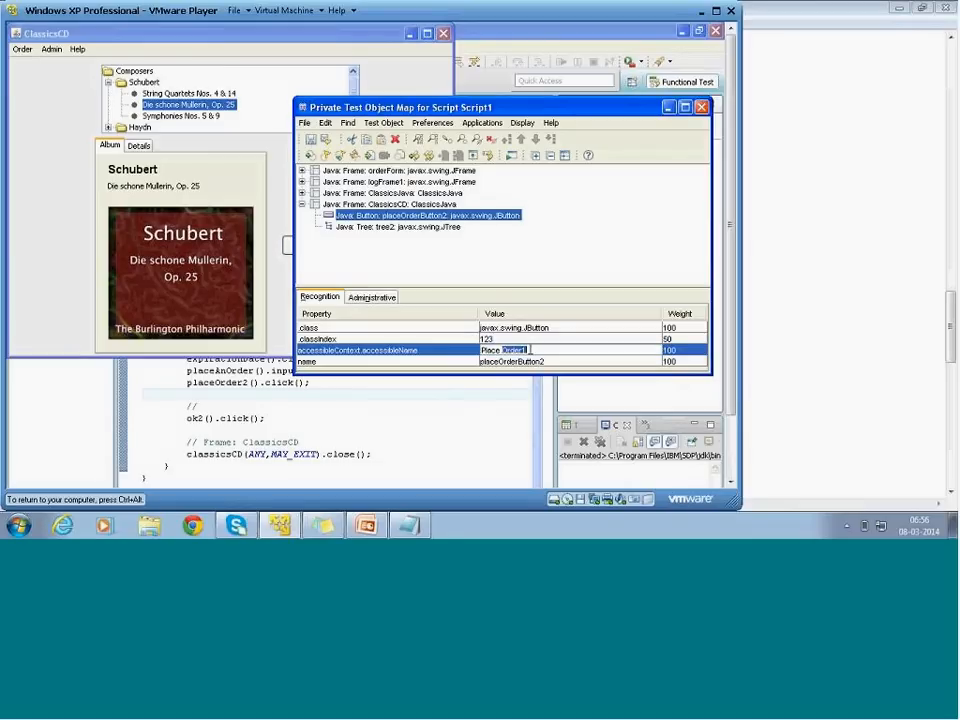
left_click(531, 351)
key("BackSpace")
left_click(527, 341)
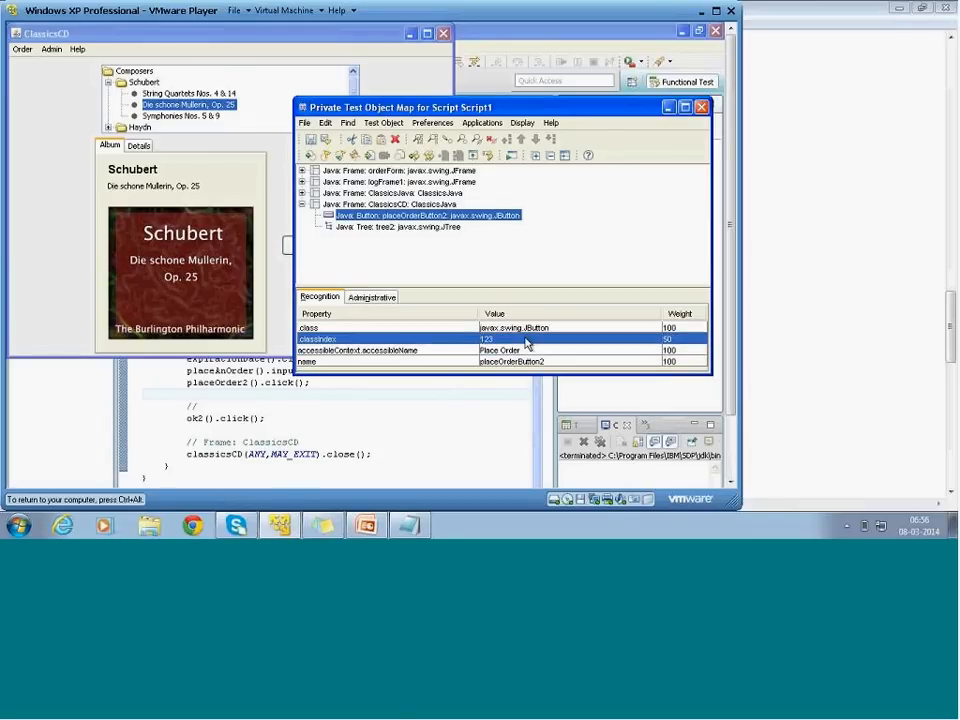
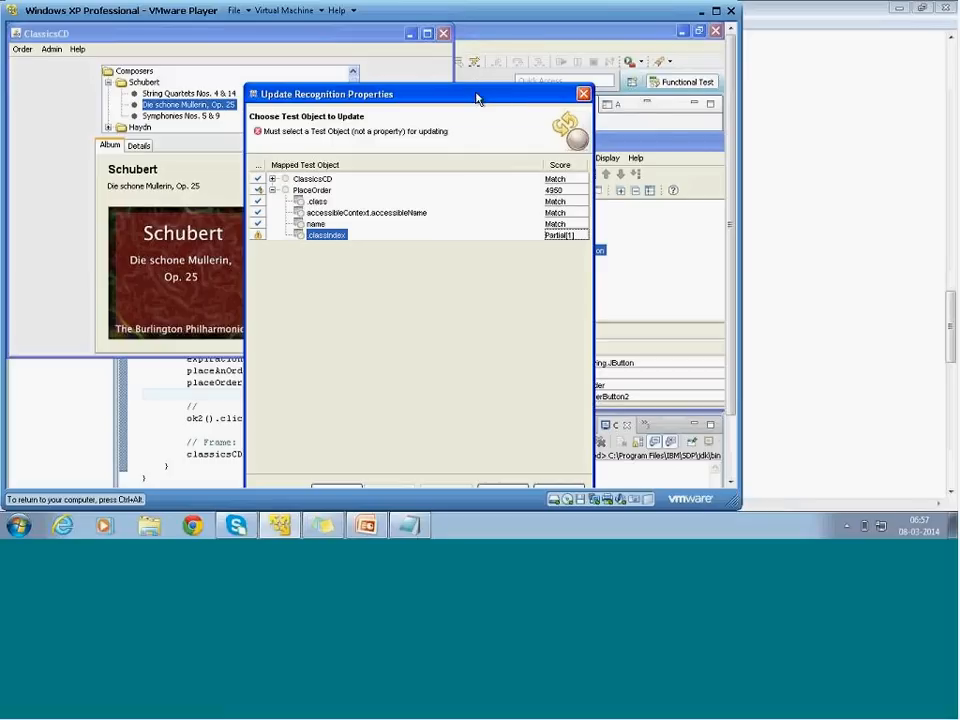
Step: Leave the recognition properties update, set the button's accessibleContext.accessibleName to Place Order1 and save the object map
left_click_drag(477, 96, 480, 66)
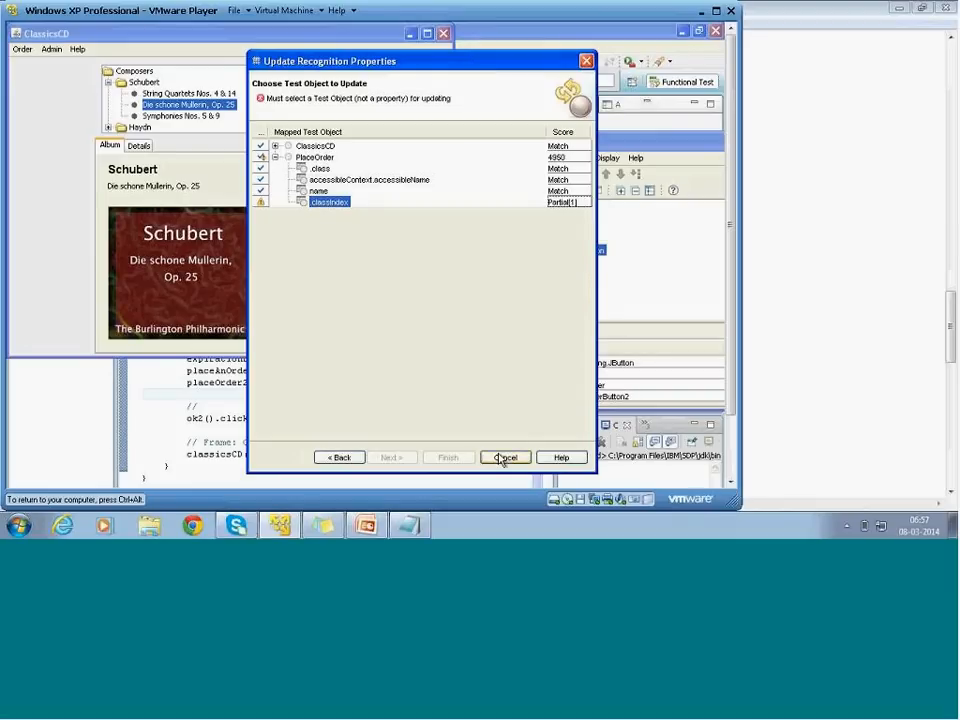
left_click(504, 458)
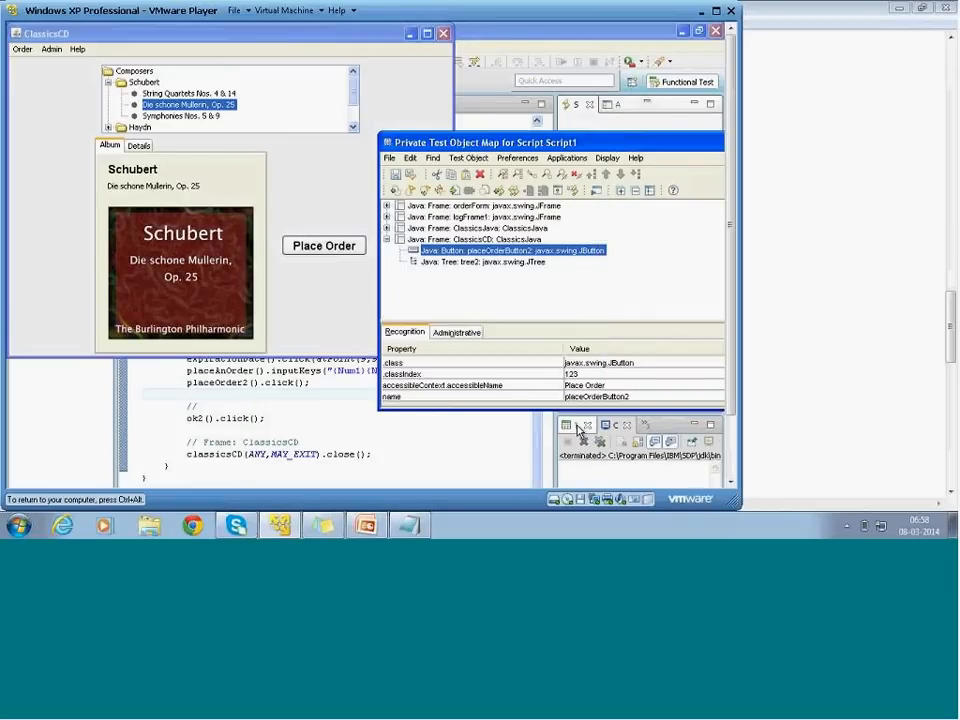
left_click(612, 387)
left_click(613, 387)
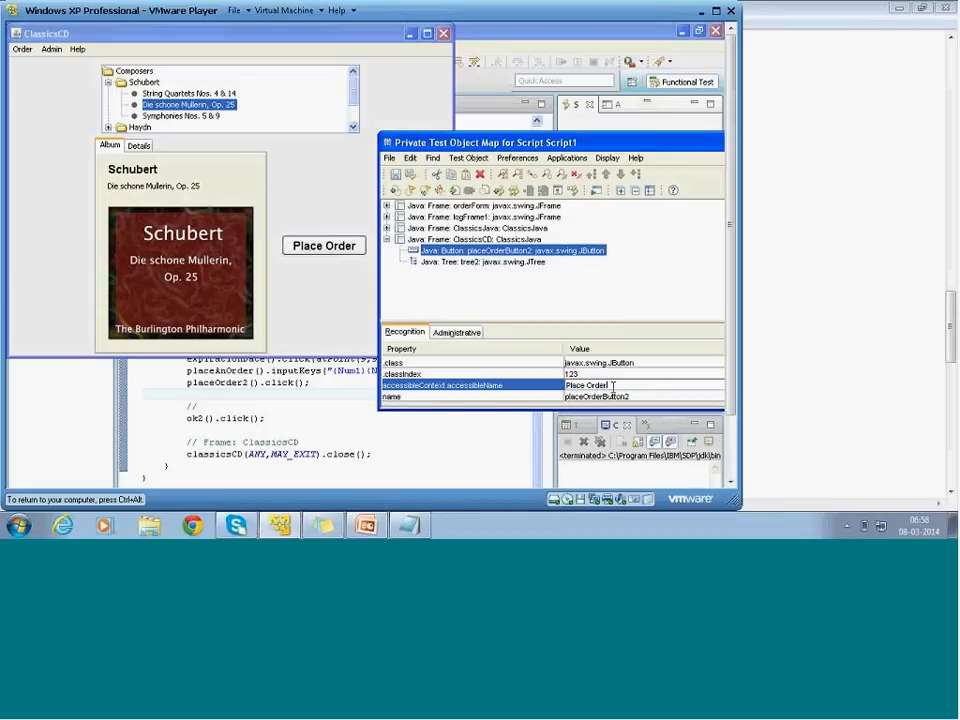
type("1")
left_click(391, 174)
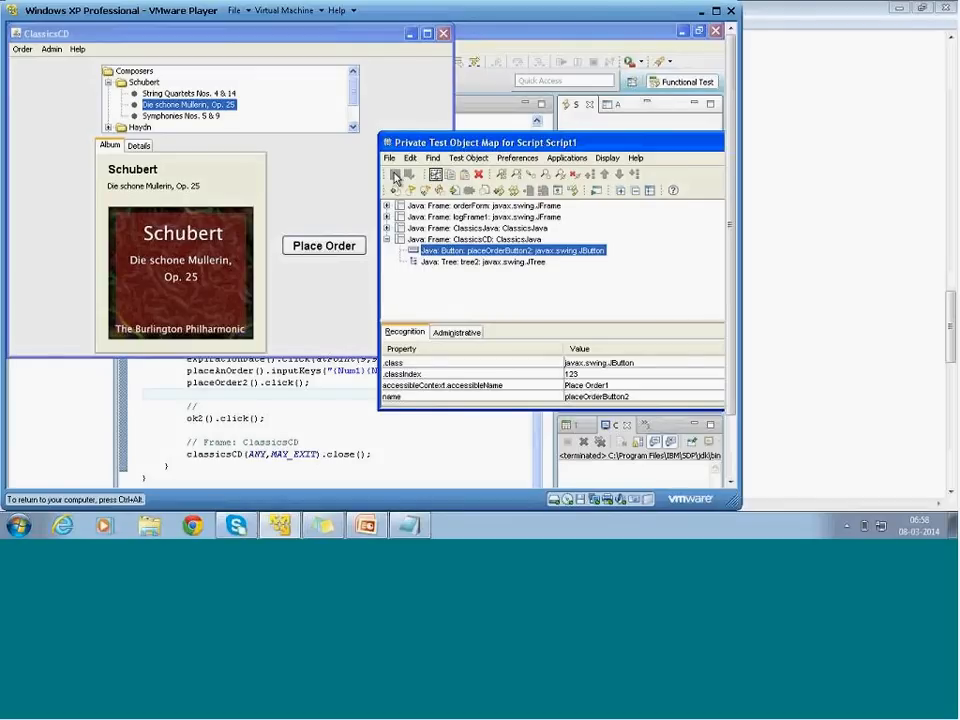
Step: Compare the PlaceOrder object's edited recognition properties with the running application, checking its score, and cancel the update
left_click(466, 158)
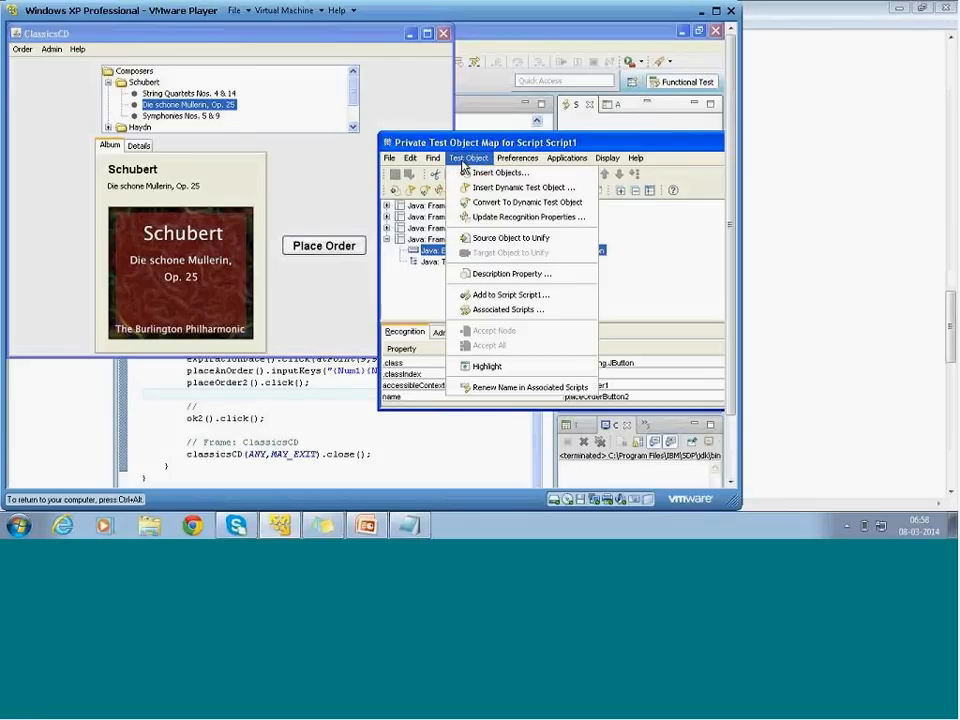
left_click(483, 220)
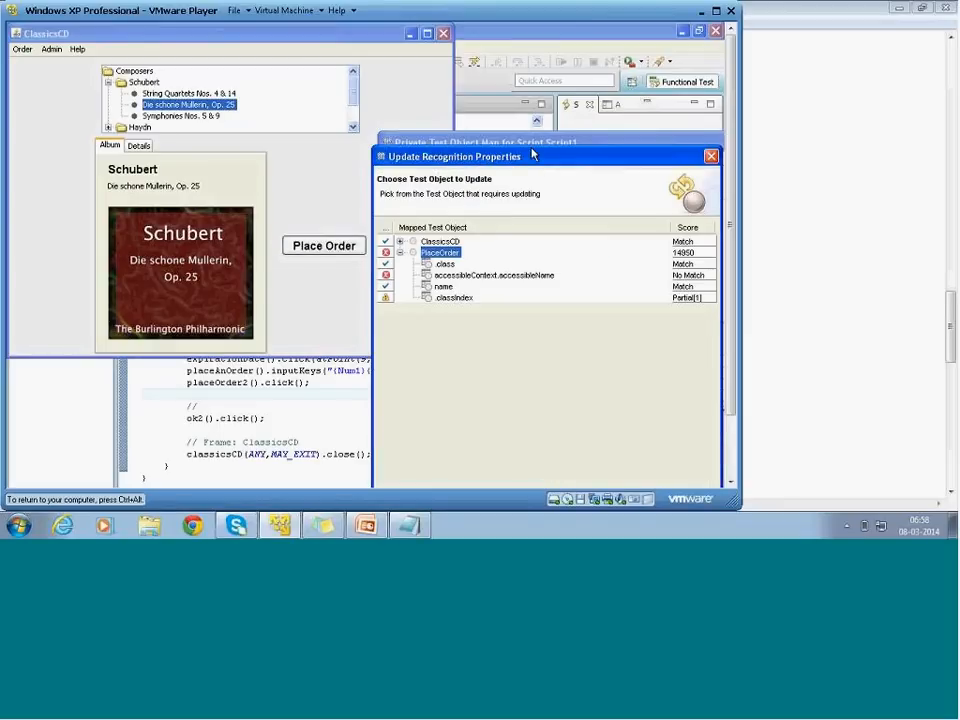
left_click_drag(534, 157, 409, 88)
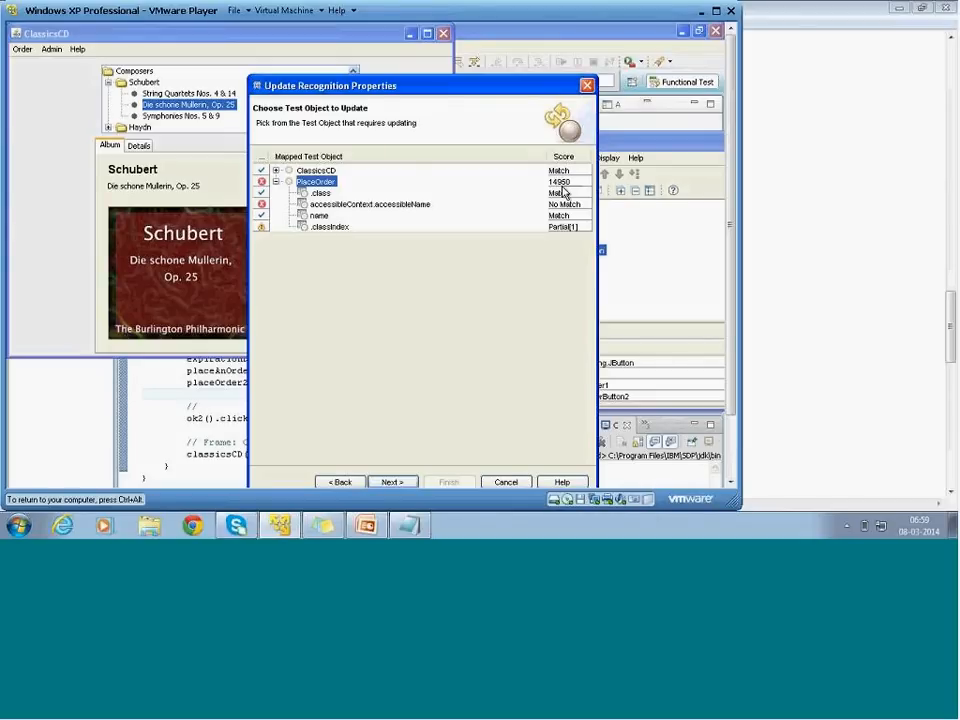
left_click(506, 483)
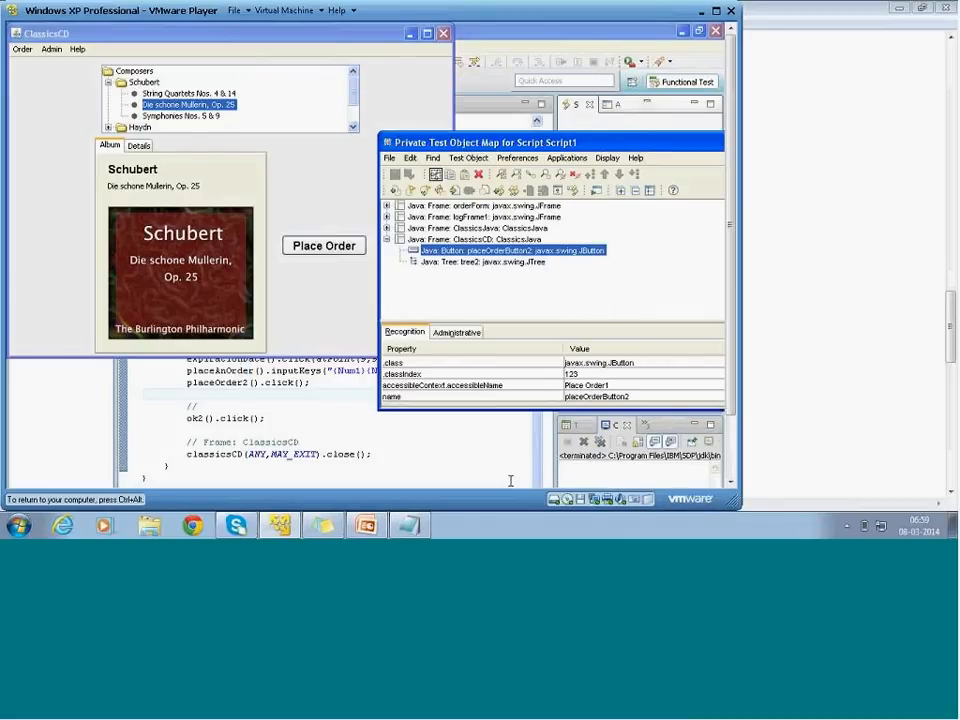
Step: Set the name recognition property of the Place Order button in the object map to placeOrderButton23
left_click(644, 398)
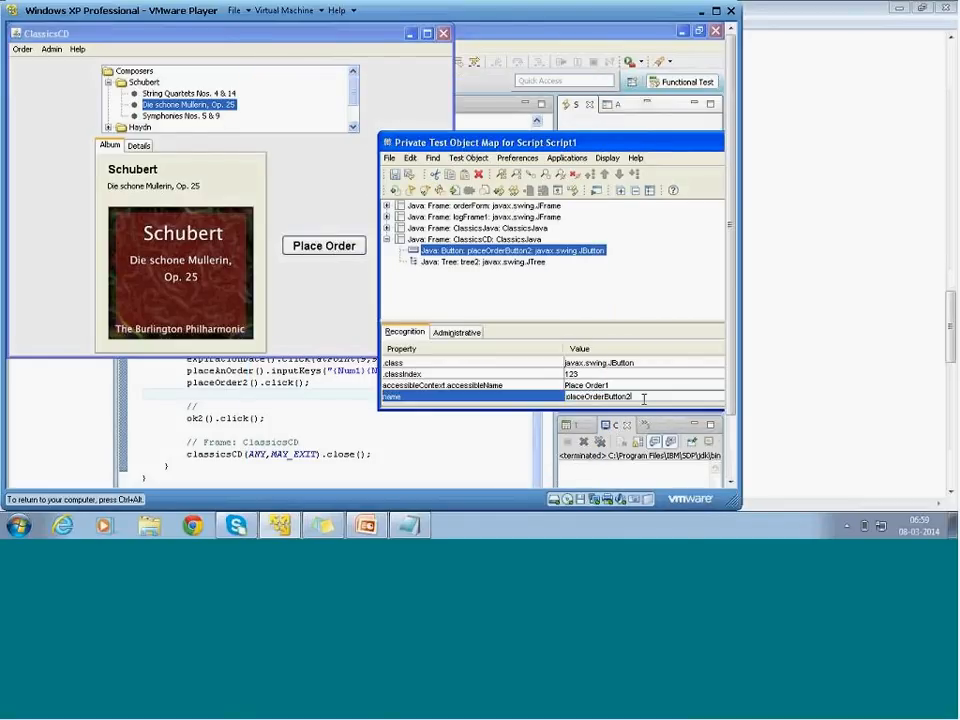
type("3")
left_click_drag(577, 147, 501, 134)
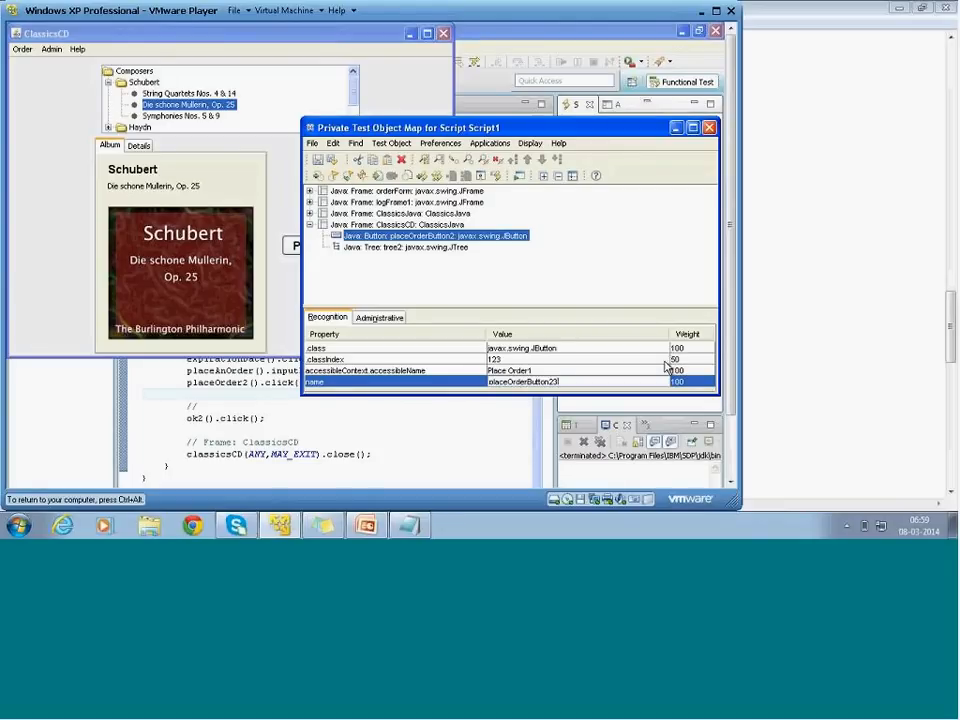
left_click(628, 361)
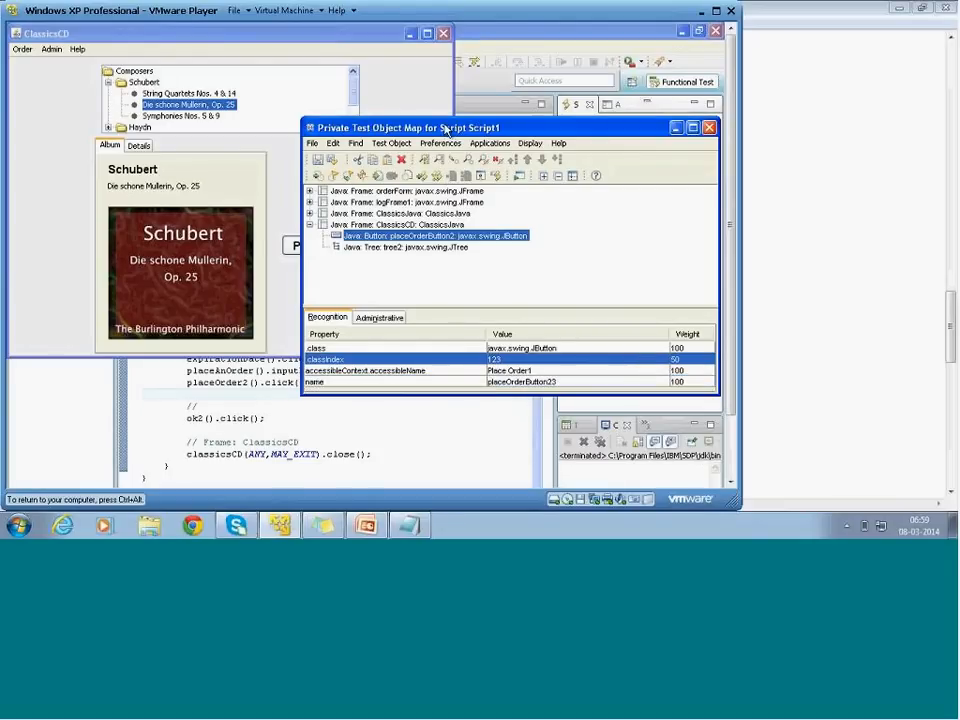
Step: Compare the Place Order button's mapped recognition properties with the running ClassicsCD application, examine its score and cancel the update
left_click_drag(446, 136, 510, 141)
left_click(478, 148)
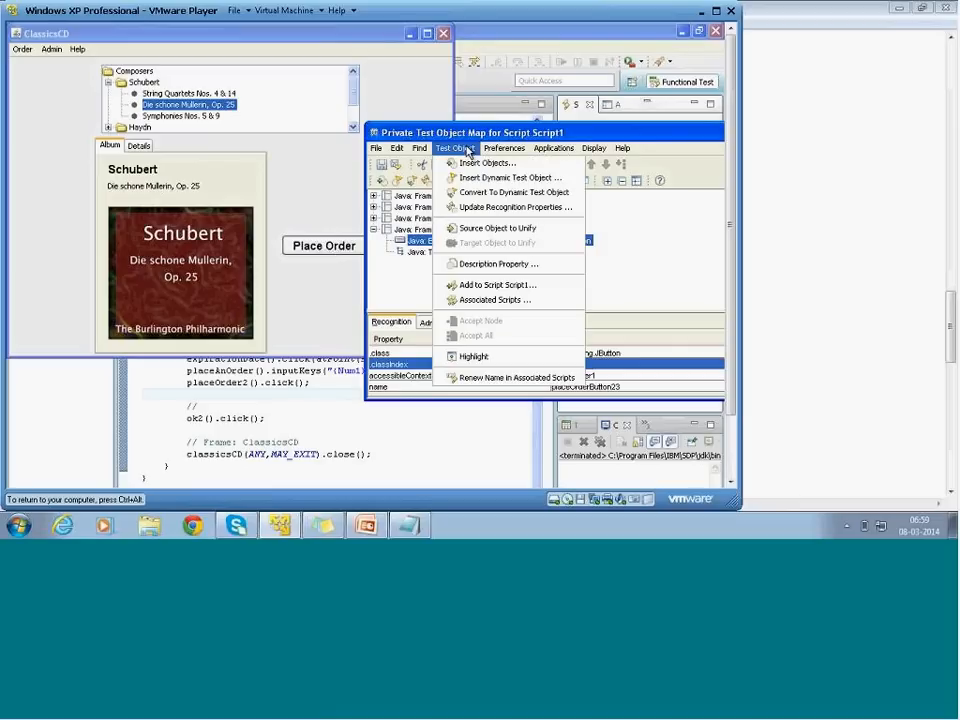
left_click(485, 208)
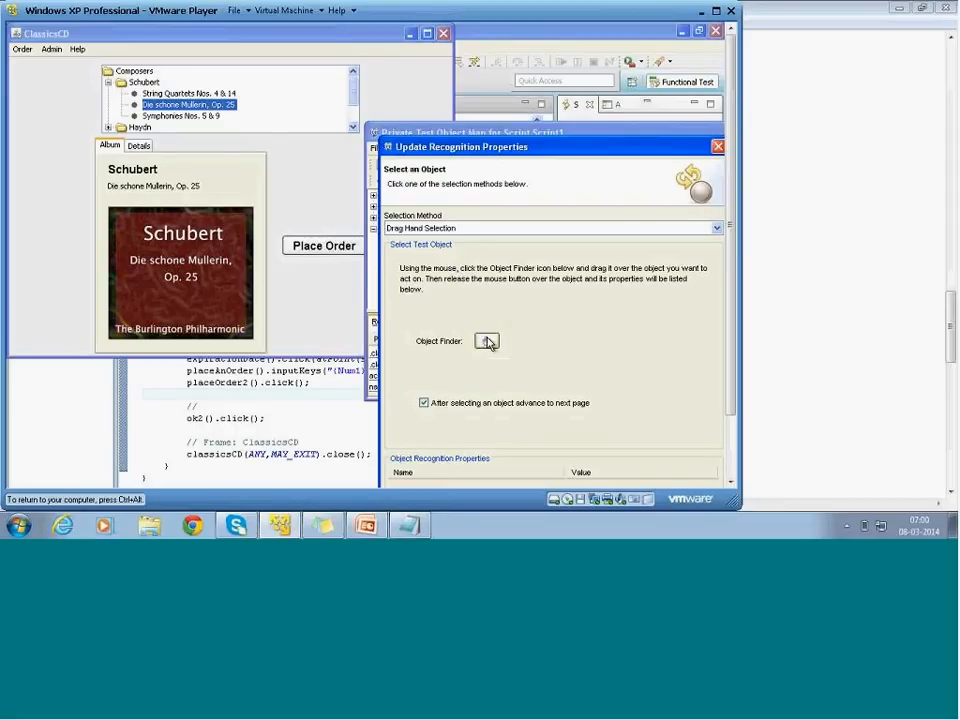
left_click_drag(486, 342, 322, 253)
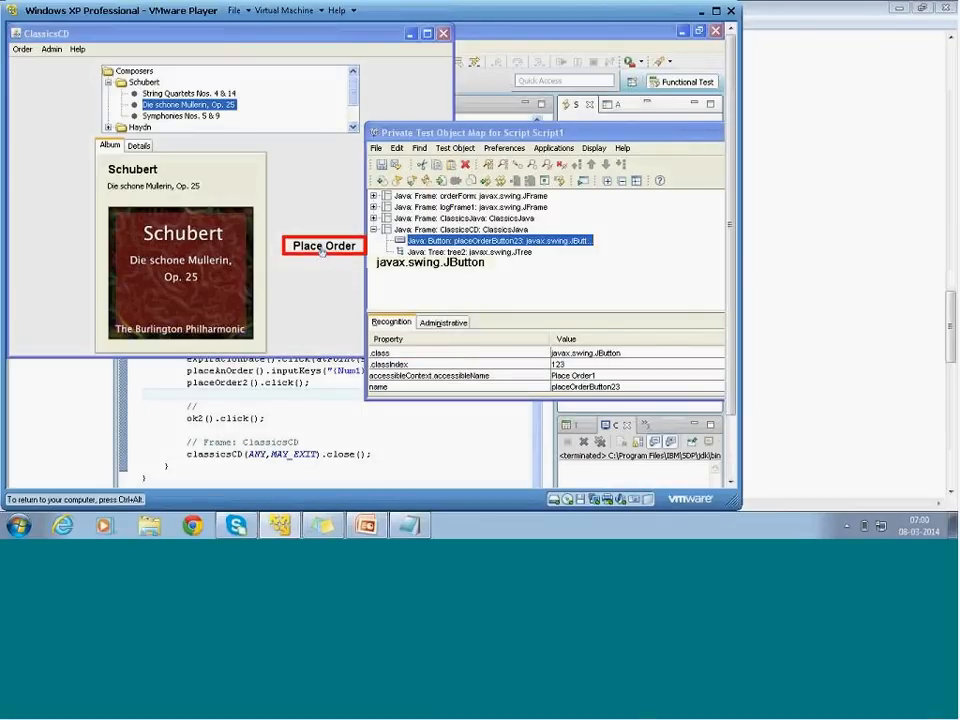
left_click_drag(322, 253, 324, 256)
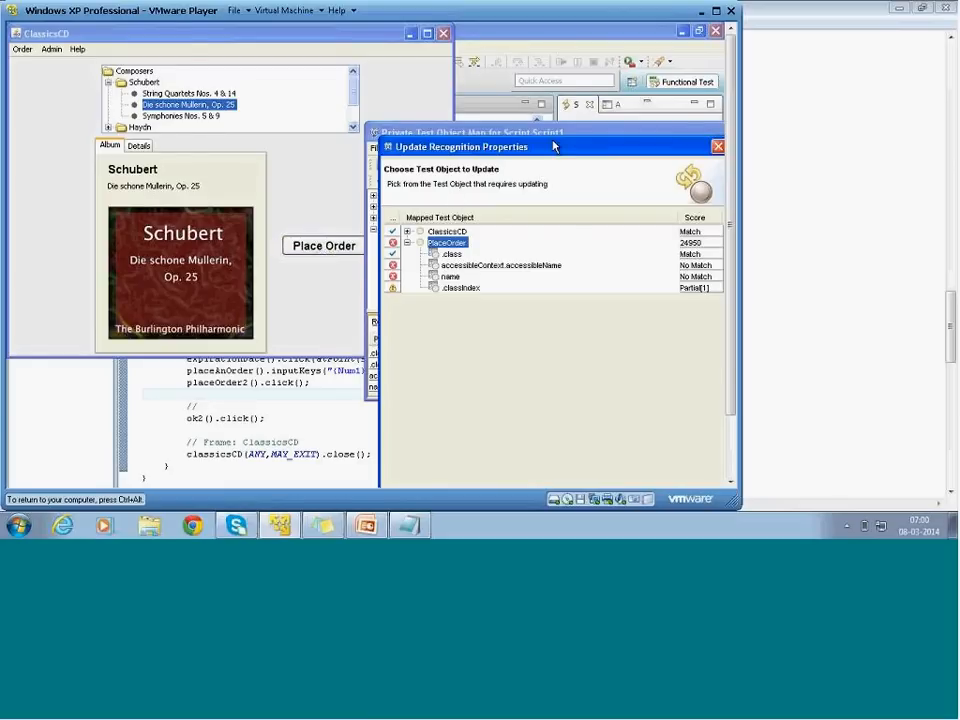
left_click_drag(553, 147, 399, 60)
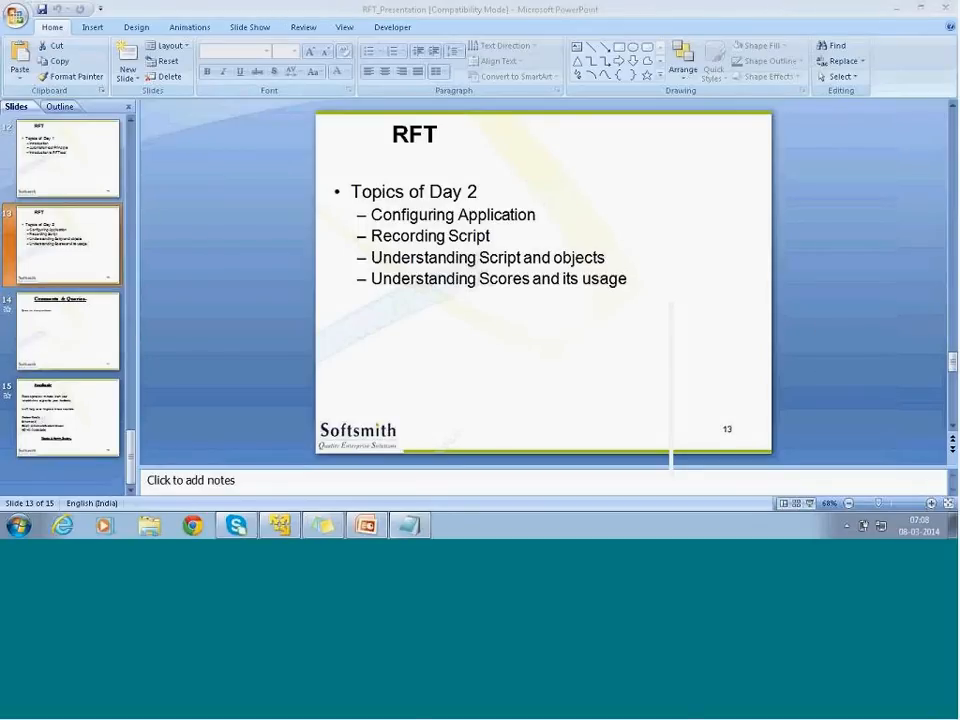
left_click(280, 524)
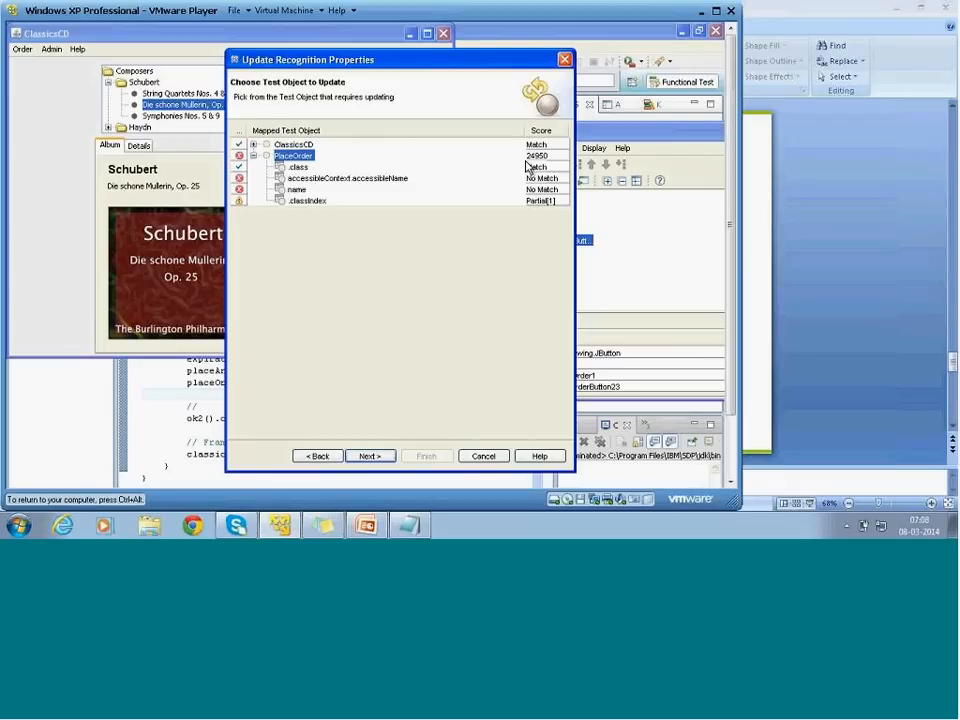
left_click(484, 456)
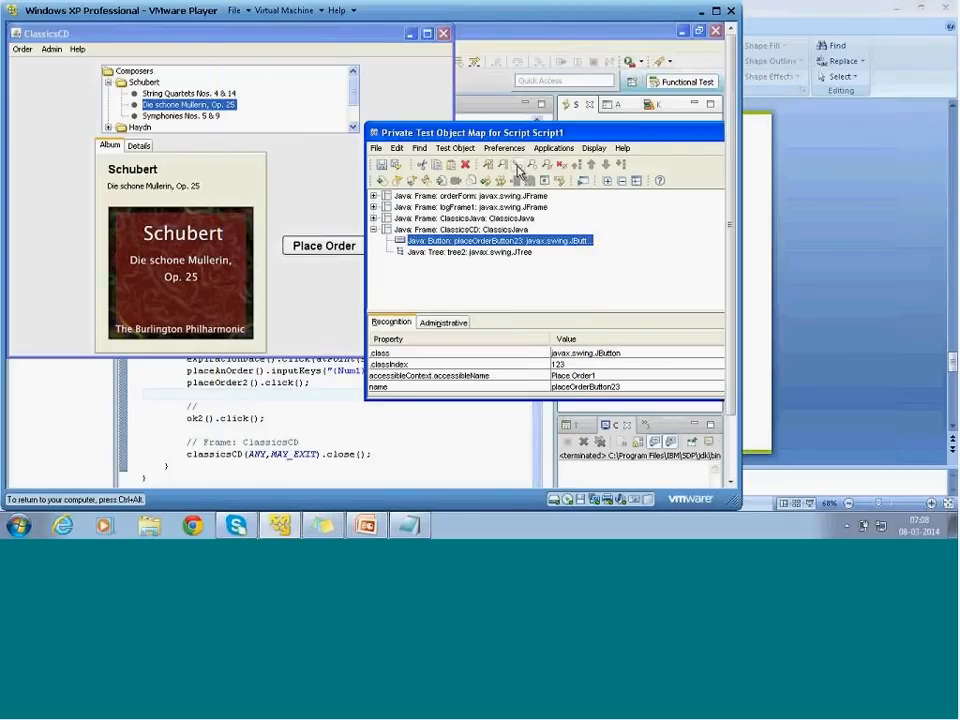
Step: In the ScriptAssure playback preferences, disable the default for the last chance recognition score and enter 30000
left_click(558, 36)
left_click(326, 46)
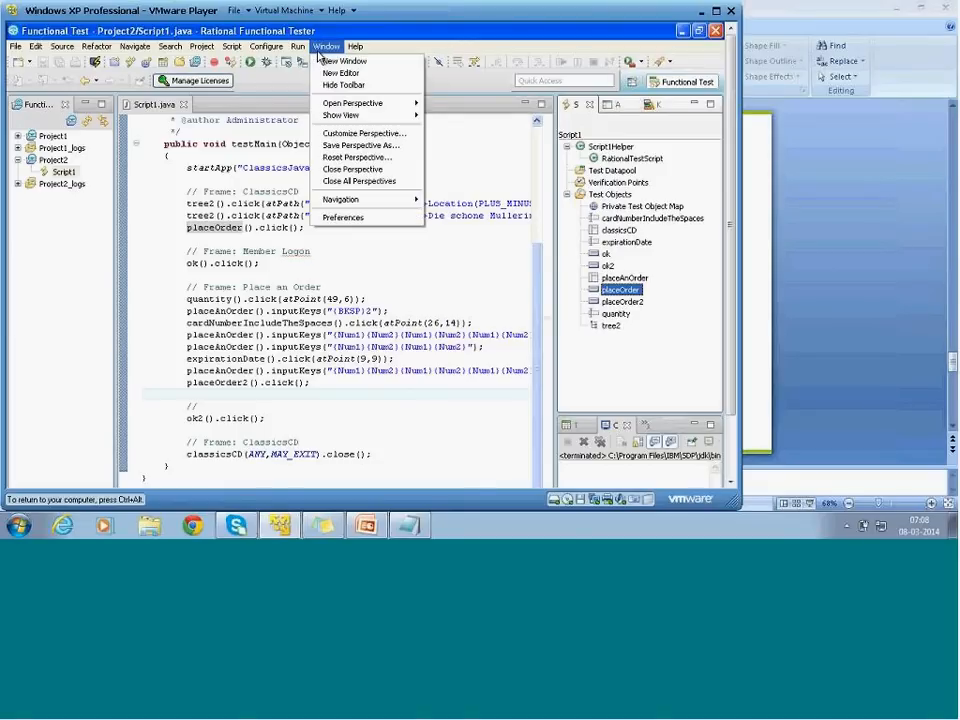
left_click(338, 222)
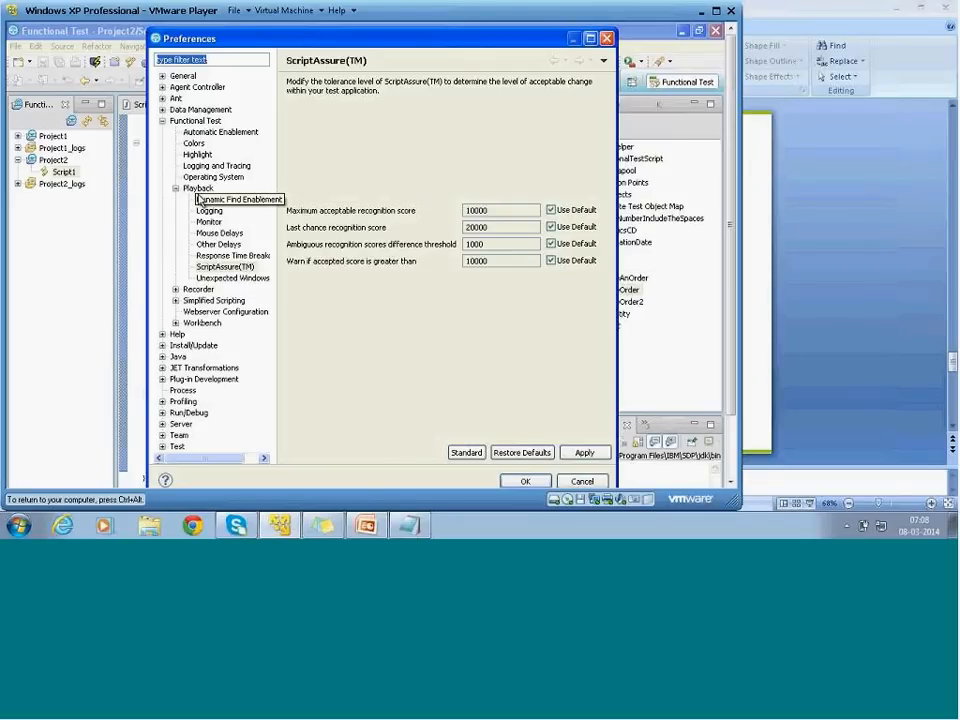
left_click(221, 268)
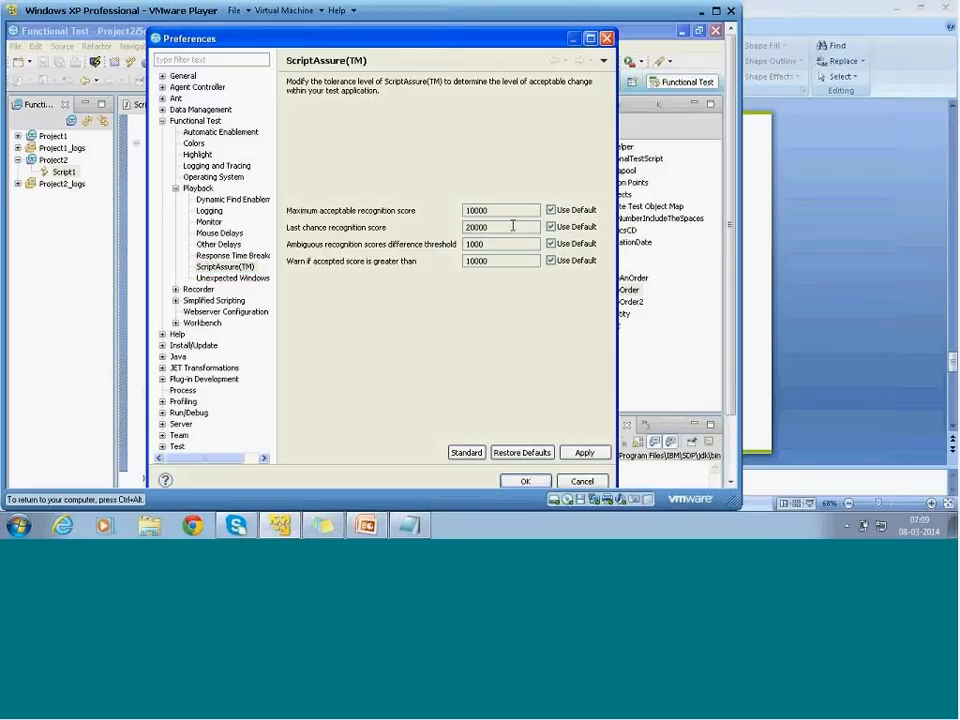
left_click(551, 227)
left_click(506, 226)
key("BackSpace")
key("BackSpace")
key("BackSpace")
key("BackSpace")
key("BackSpace")
type("30000")
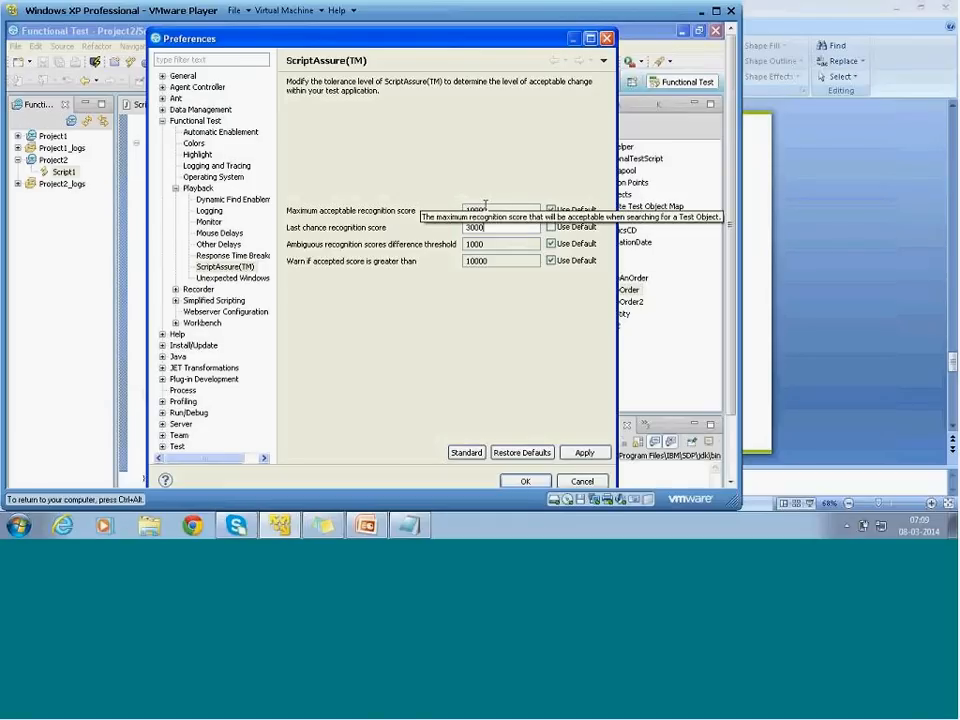
Step: Change the last chance recognition score to 25000 and save the preferences
key("BackSpace")
key("BackSpace")
key("BackSpace")
key("BackSpace")
key("BackSpace")
type("25000")
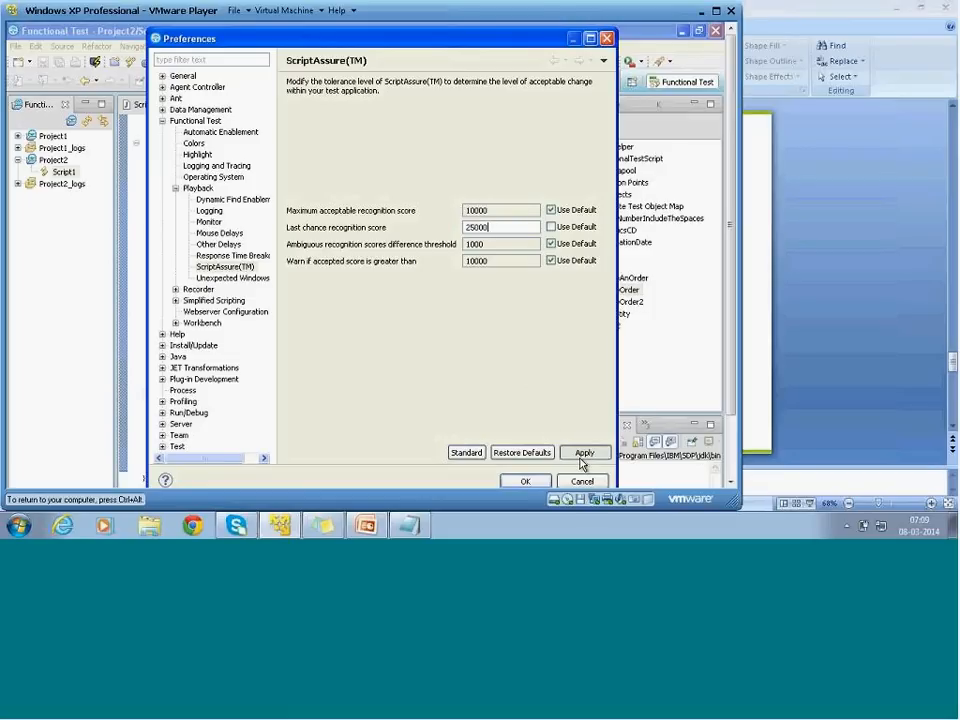
left_click(522, 481)
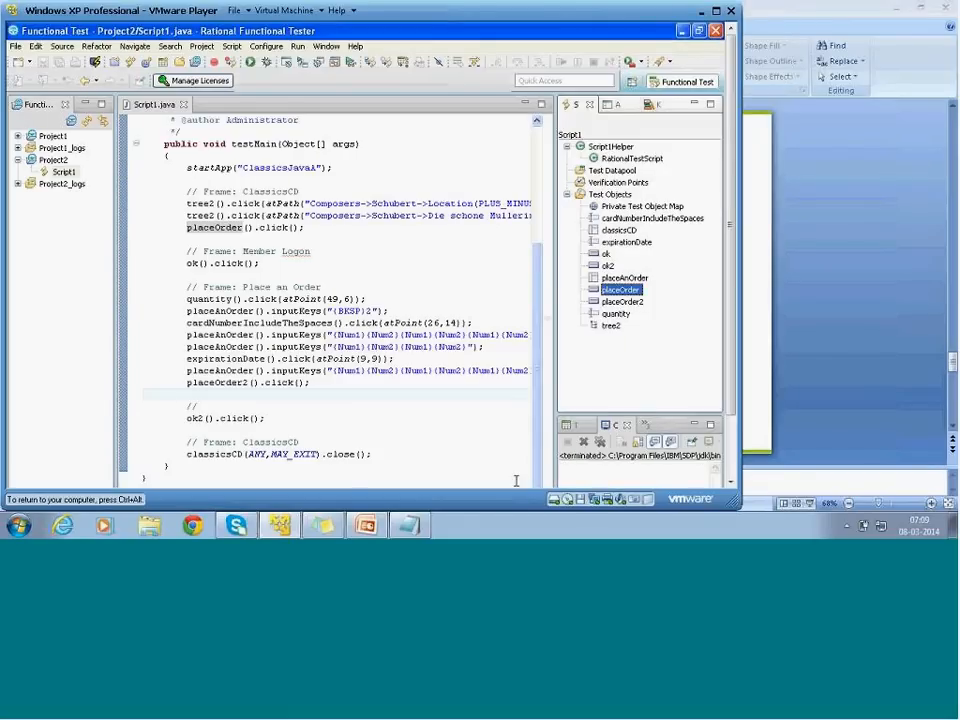
Step: Start a recognition properties update for the mapped placeOrderButton23 object and pick the Place Order button in the running ClassicsCD application
key("alt+Tab")
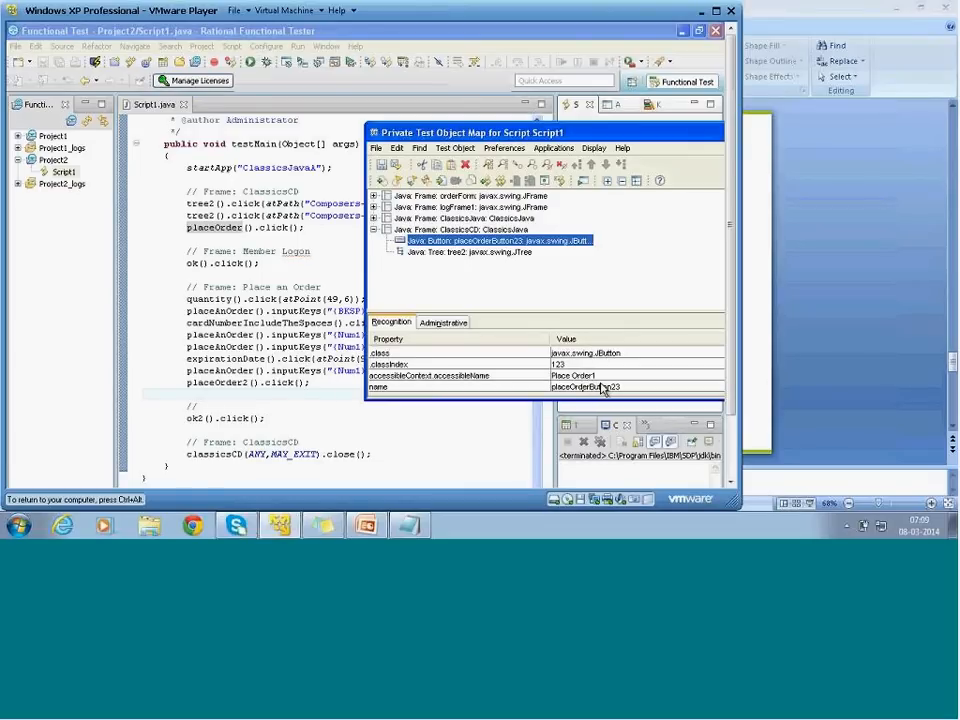
left_click(458, 149)
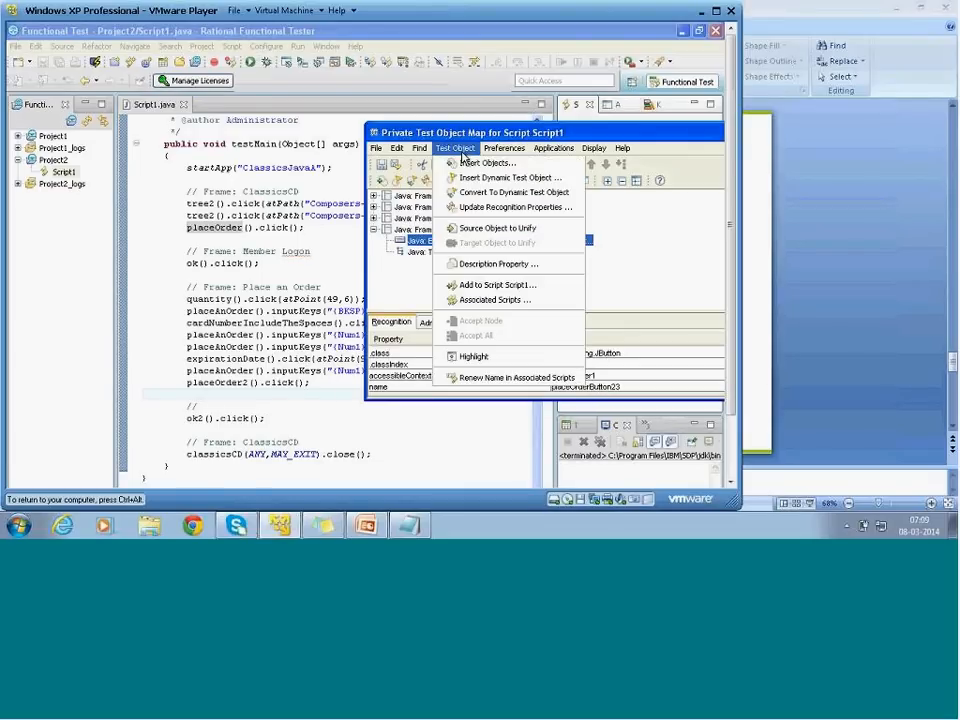
left_click(510, 208)
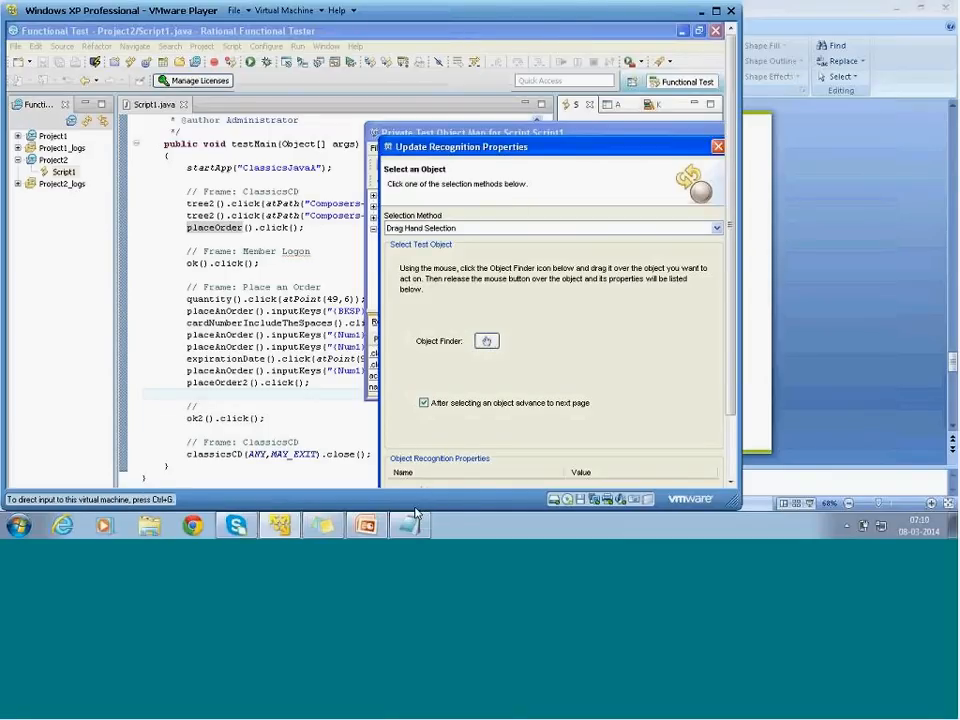
key("alt+Tab")
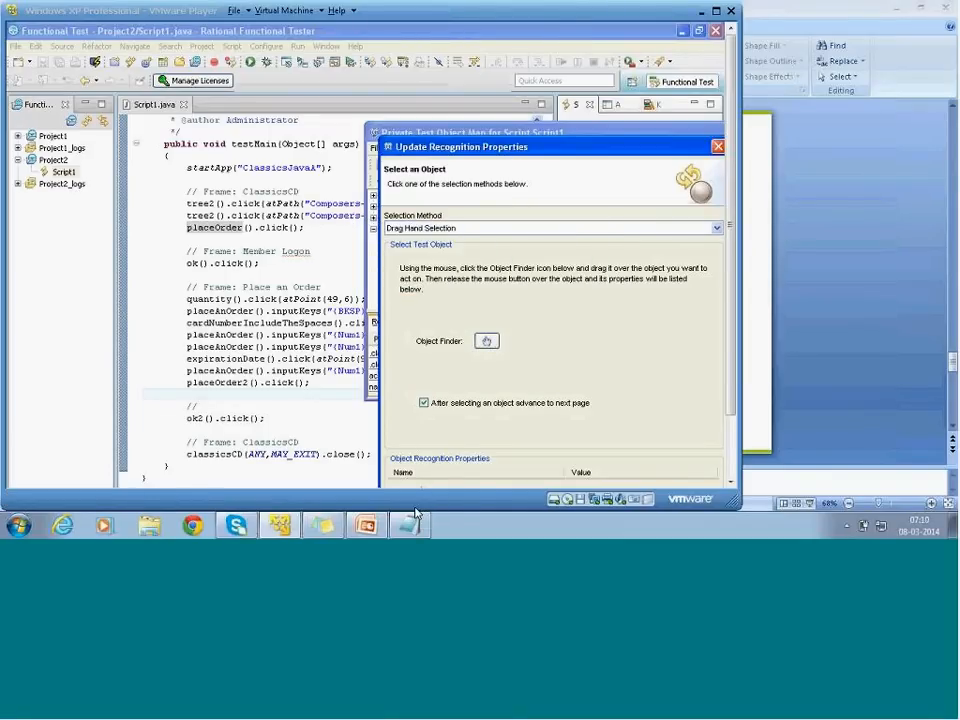
key("alt+Tab")
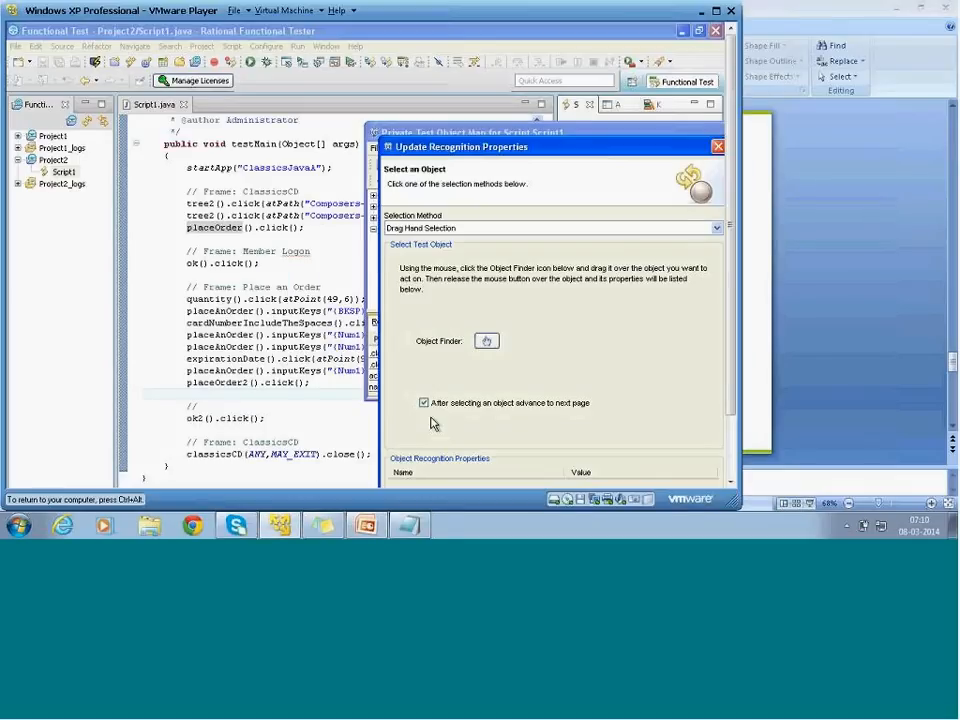
key("alt+Tab")
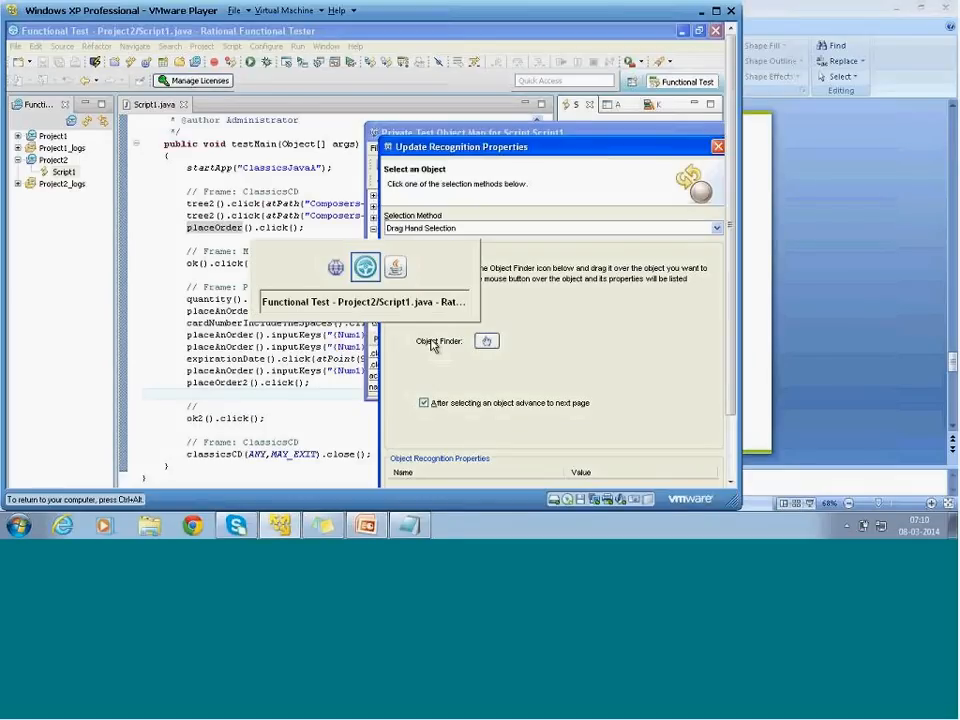
key("alt+Tab")
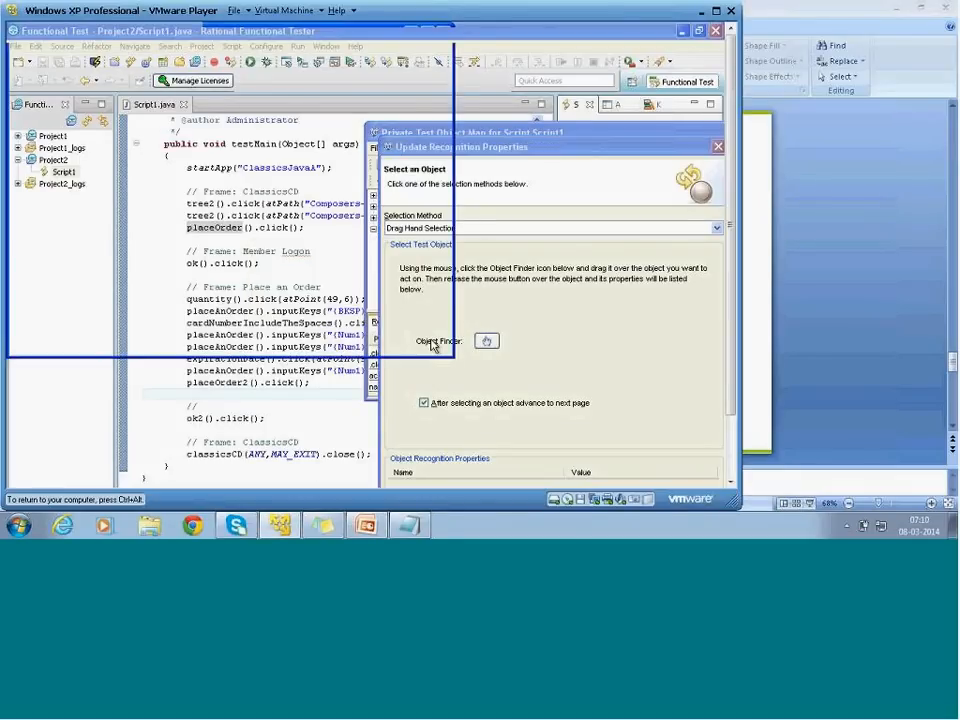
left_click_drag(495, 346, 314, 250)
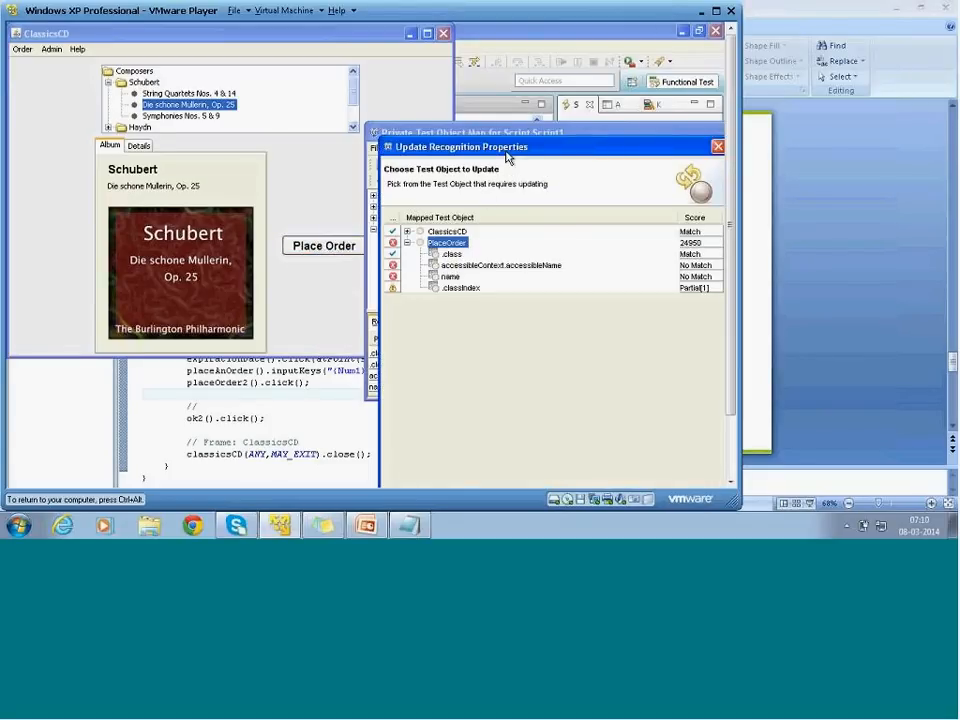
Step: Examine the PlaceOrder object's score and property matches, cancel the update and select the button's .class property in the object map
left_click_drag(507, 155, 397, 103)
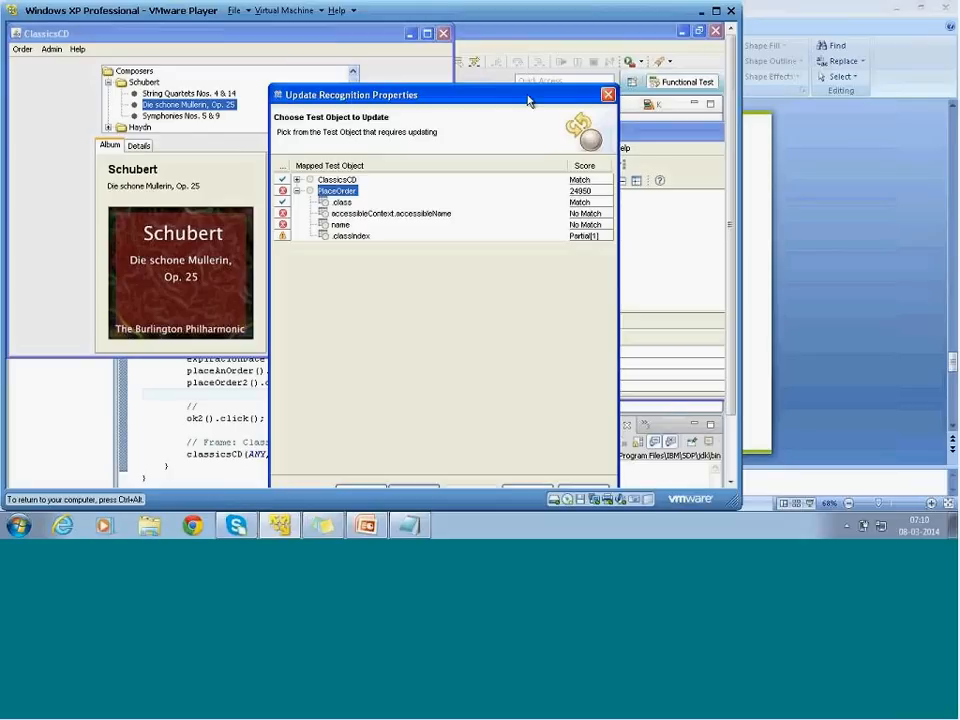
left_click_drag(528, 101, 523, 80)
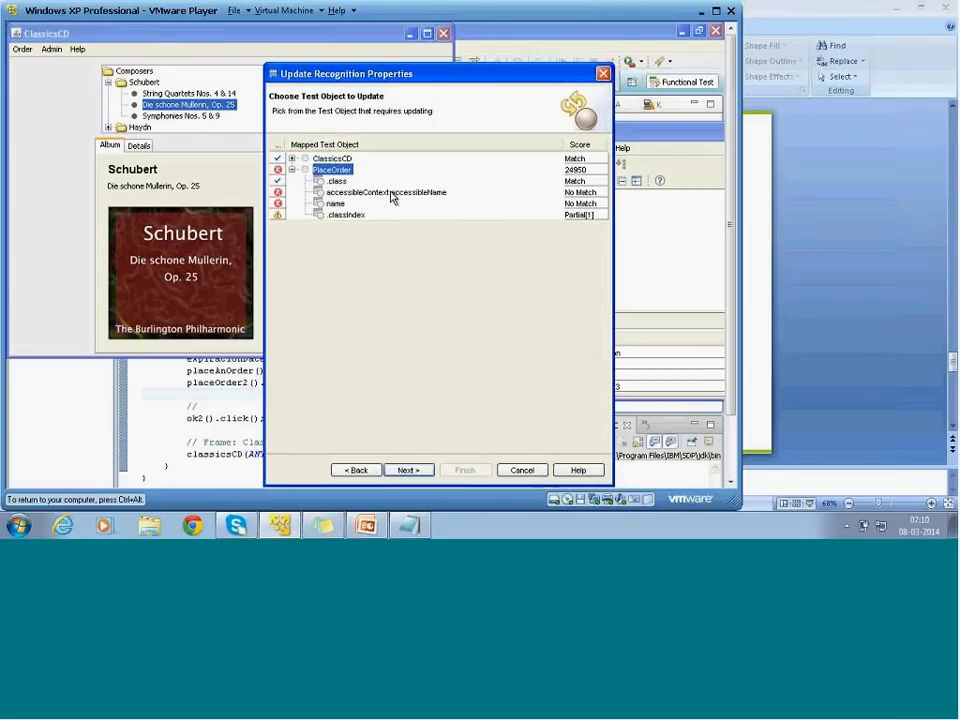
scroll(360, 192, "down", 1)
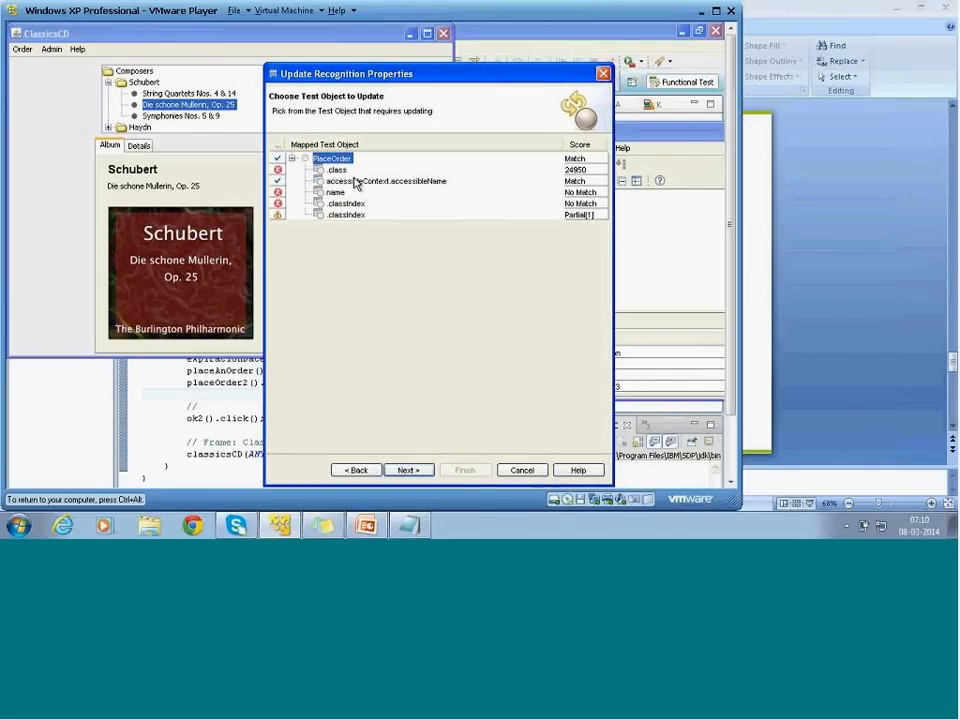
left_click(336, 181)
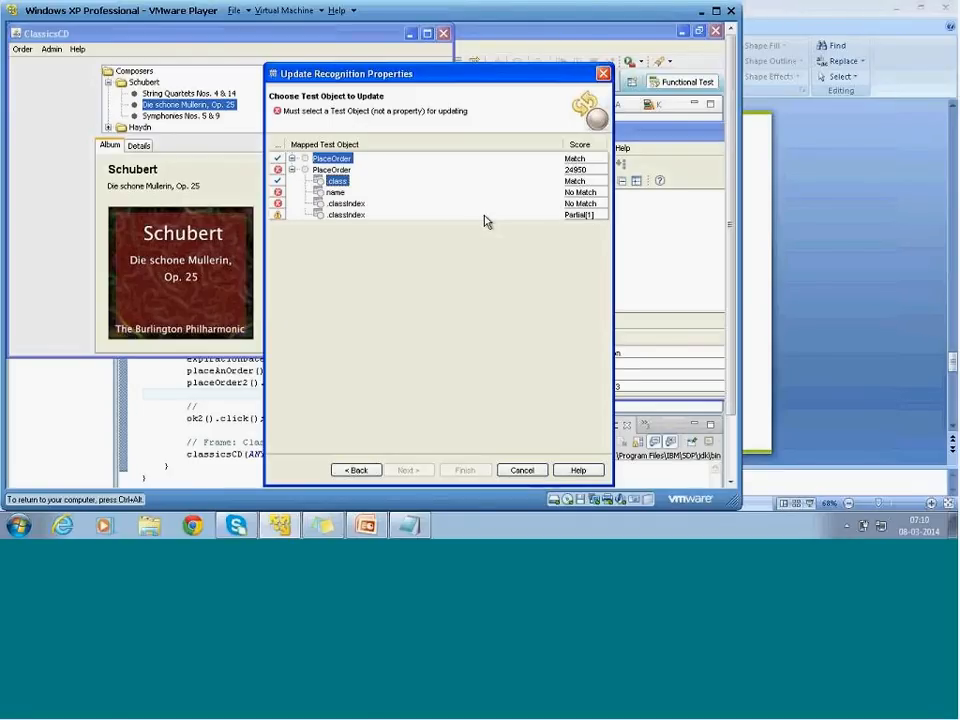
left_click(532, 476)
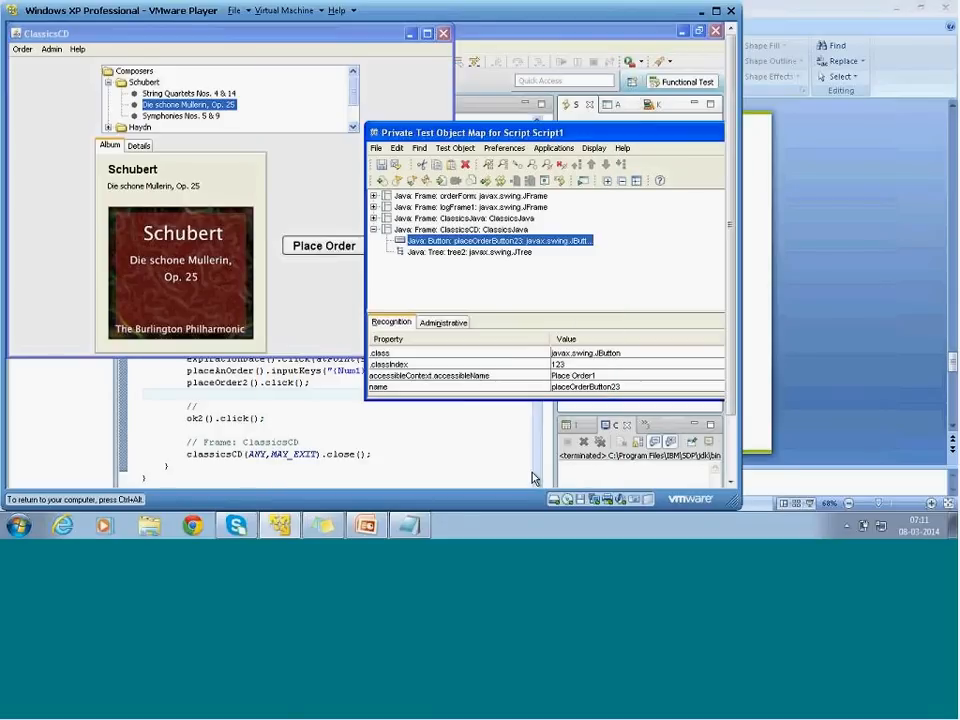
left_click(597, 356)
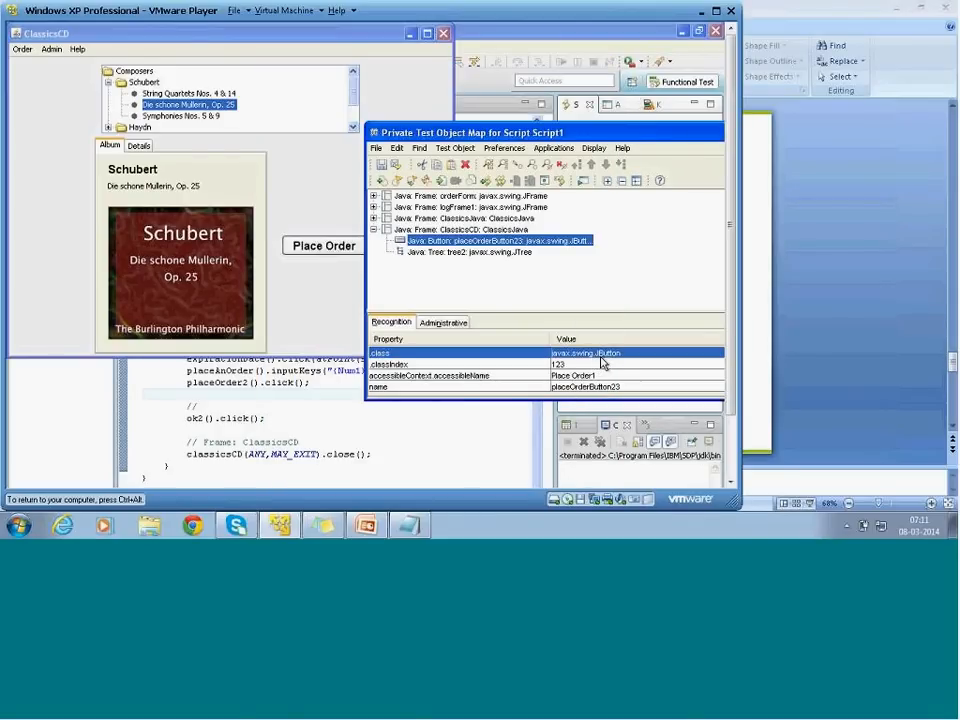
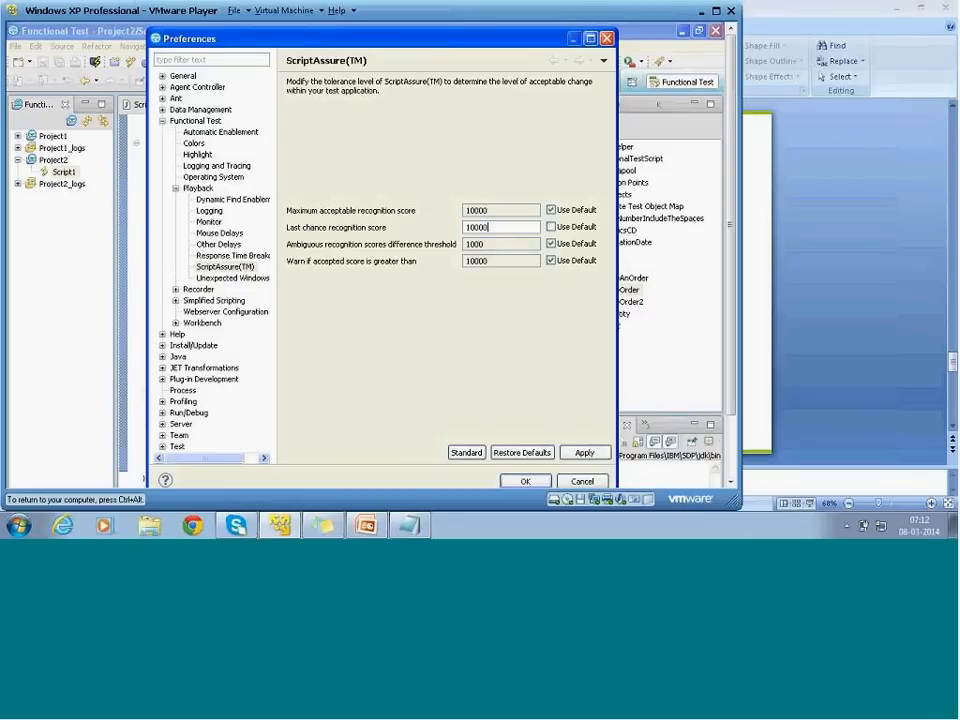
Step: Save the ScriptAssure preferences with a last chance recognition score of 10000
left_click(525, 481)
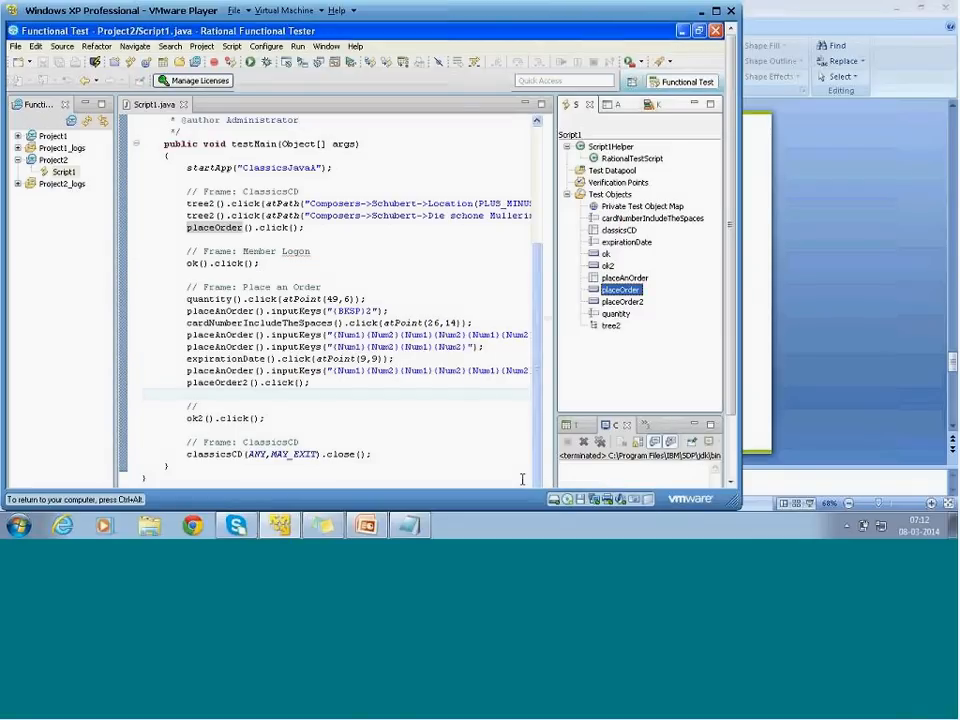
left_click(415, 349)
Step: Set the name recognition property of the Place Order button in the private test object map to placeOrderButton
key("alt+Tab")
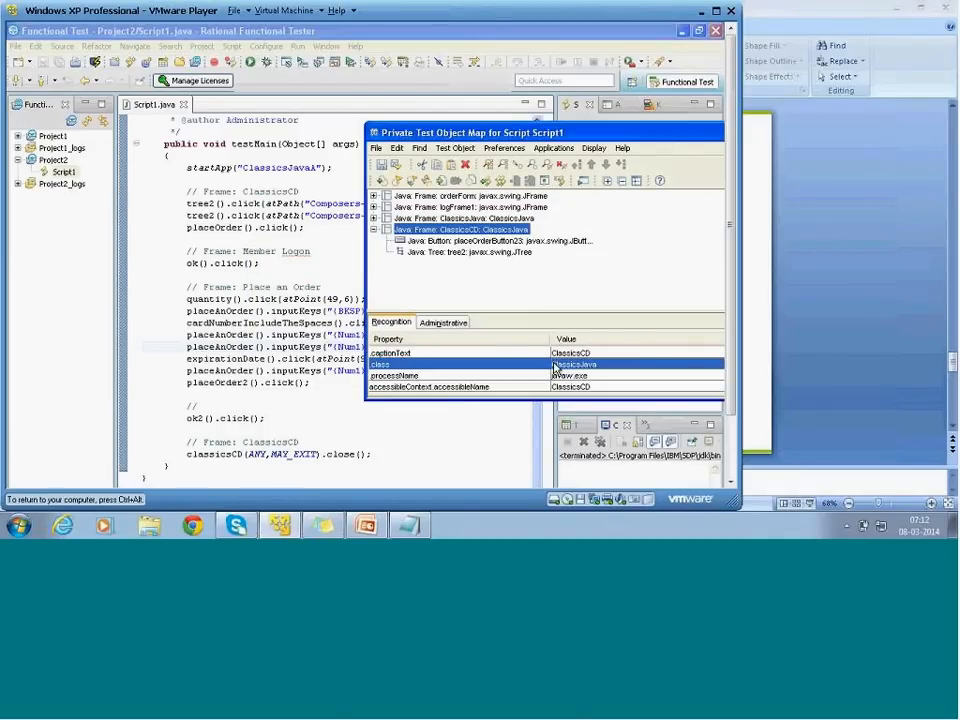
left_click(534, 243)
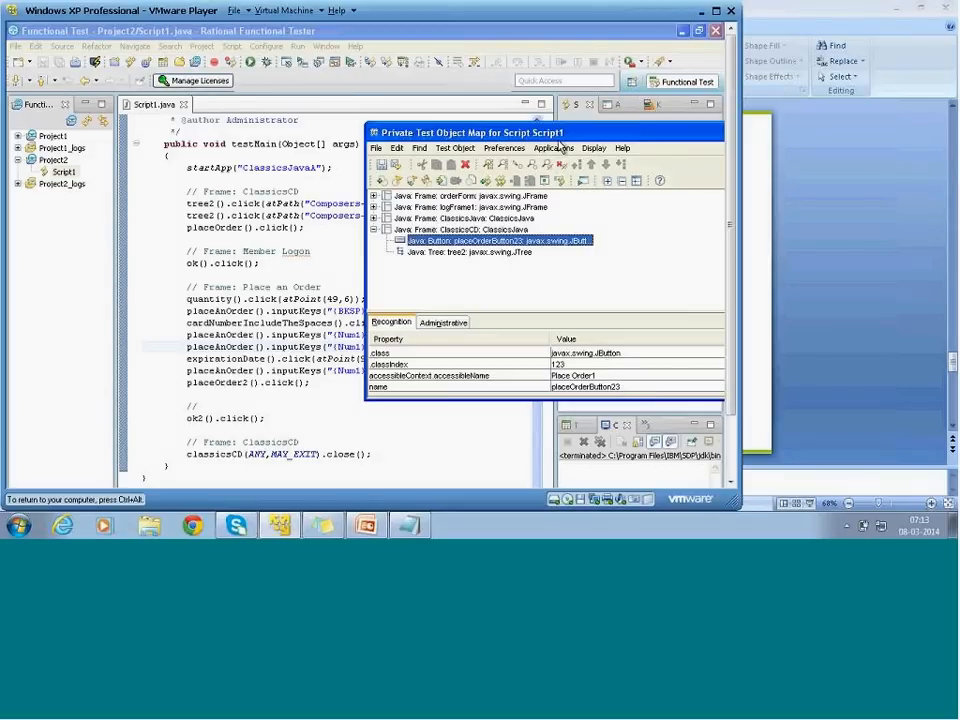
left_click_drag(557, 141, 512, 141)
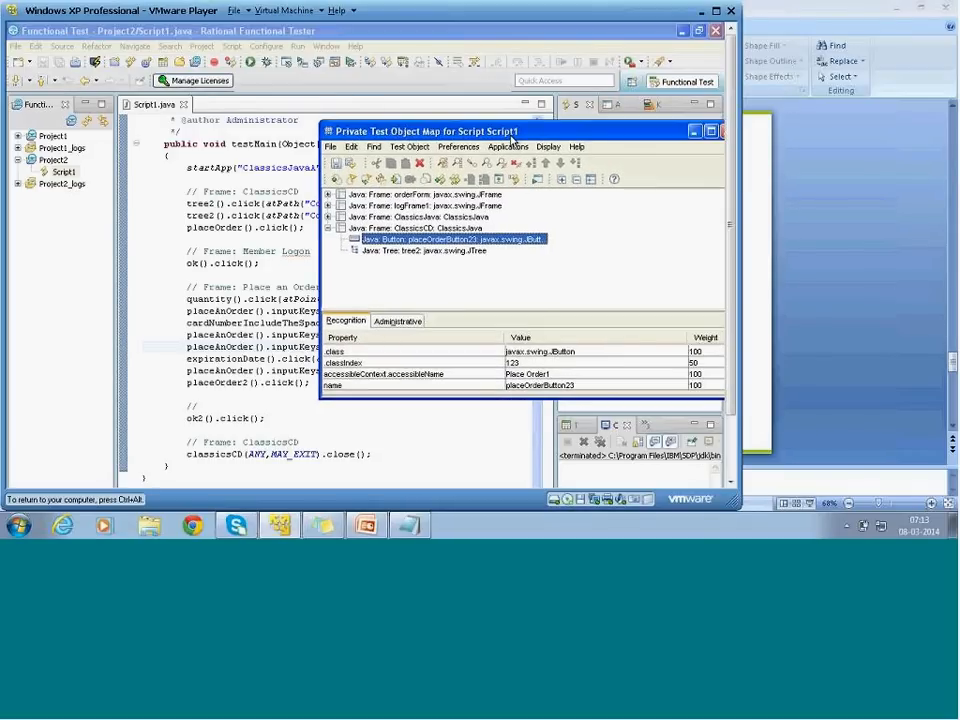
left_click(552, 373)
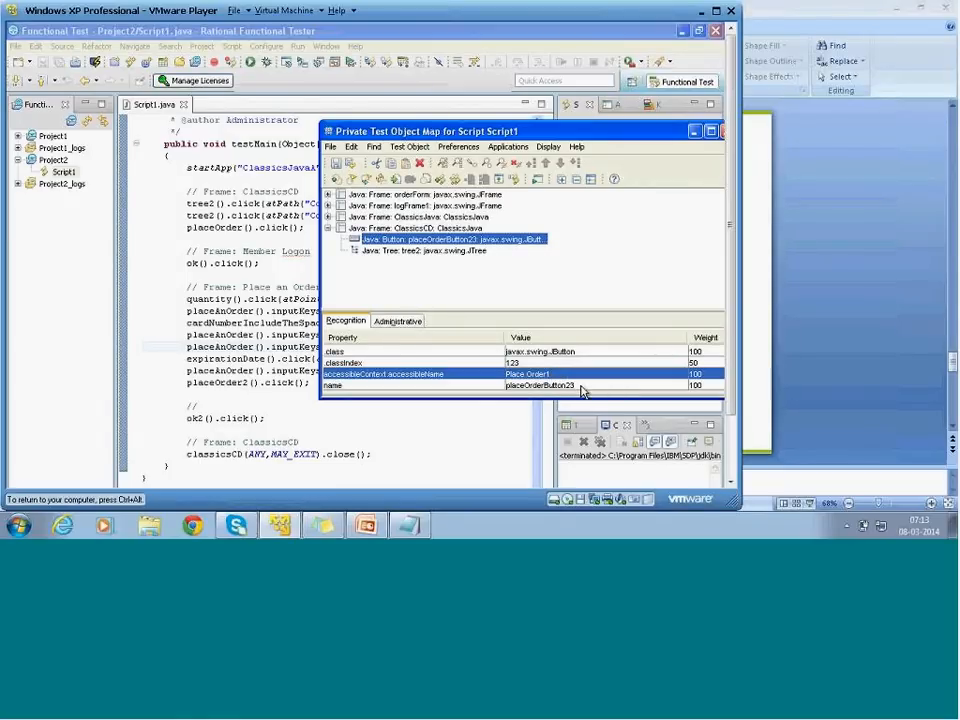
left_click(582, 389)
left_click(581, 386)
key("BackSpace")
key("BackSpace")
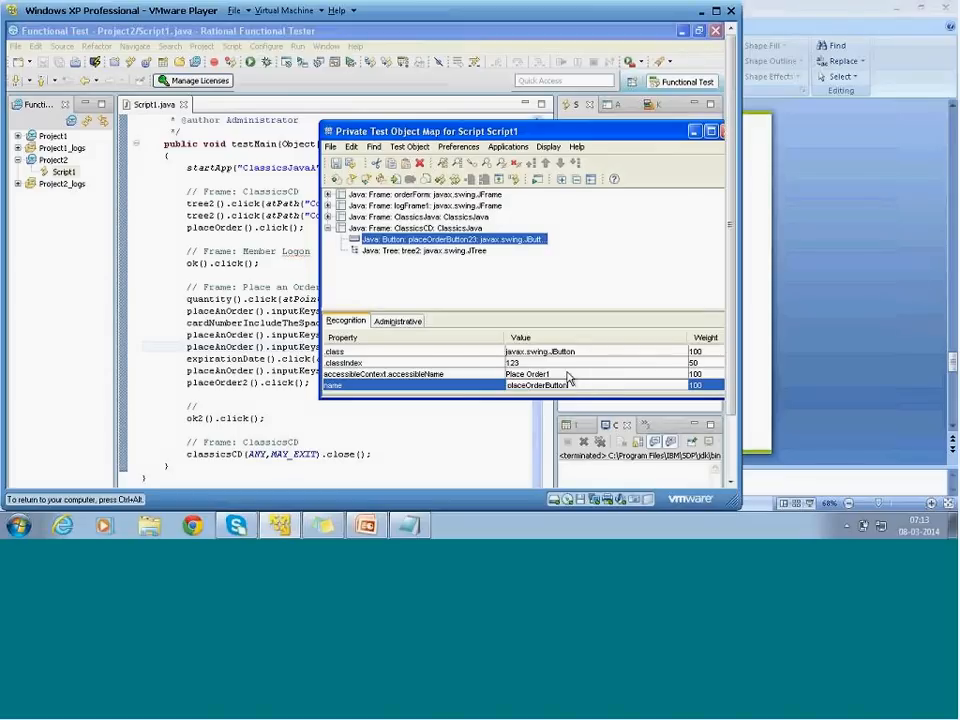
left_click(569, 376)
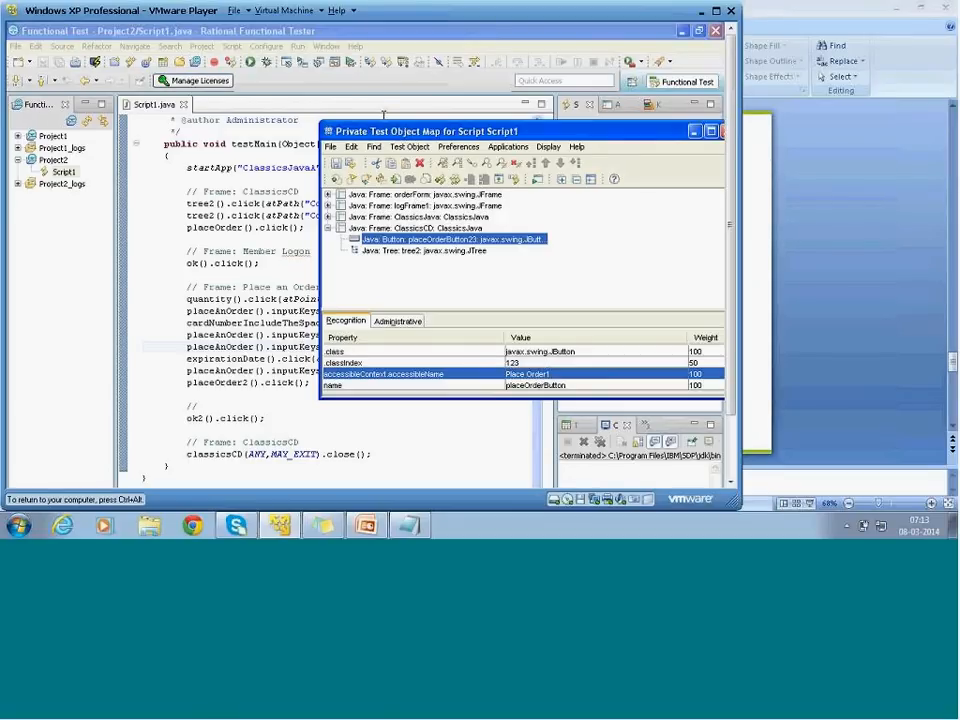
Step: Run a recognition properties update on the Place Order button in the running ClassicsCD application, examine its score and property matches, and cancel
left_click(409, 147)
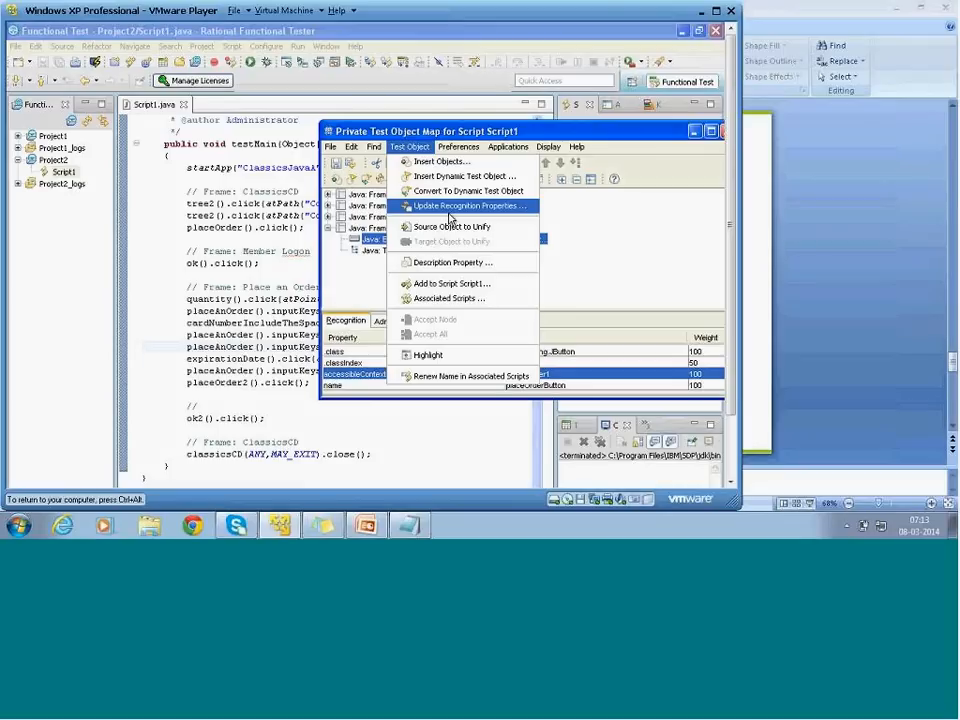
mouse_move(489, 131)
left_mouse_down()
mouse_move(497, 133)
mouse_move(486, 131)
left_mouse_up()
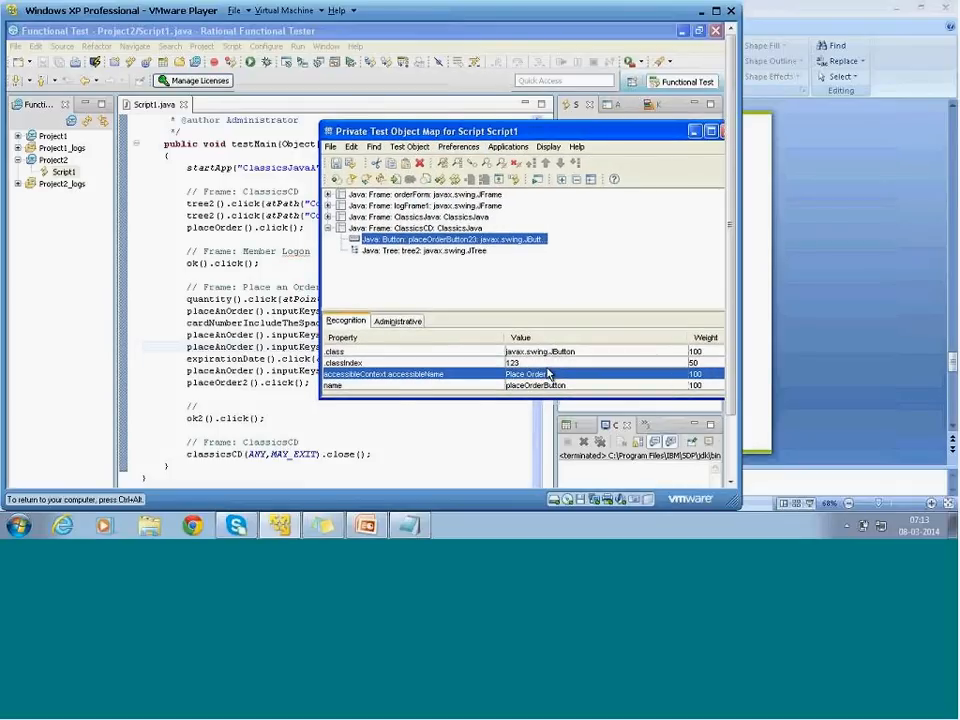
left_click(489, 152)
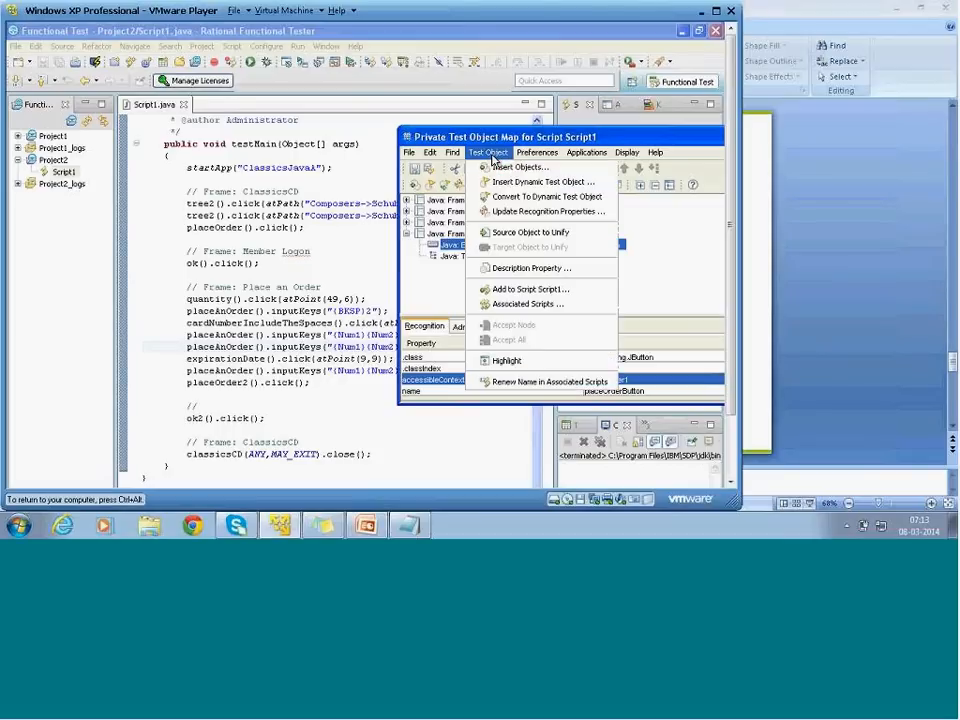
left_click(525, 212)
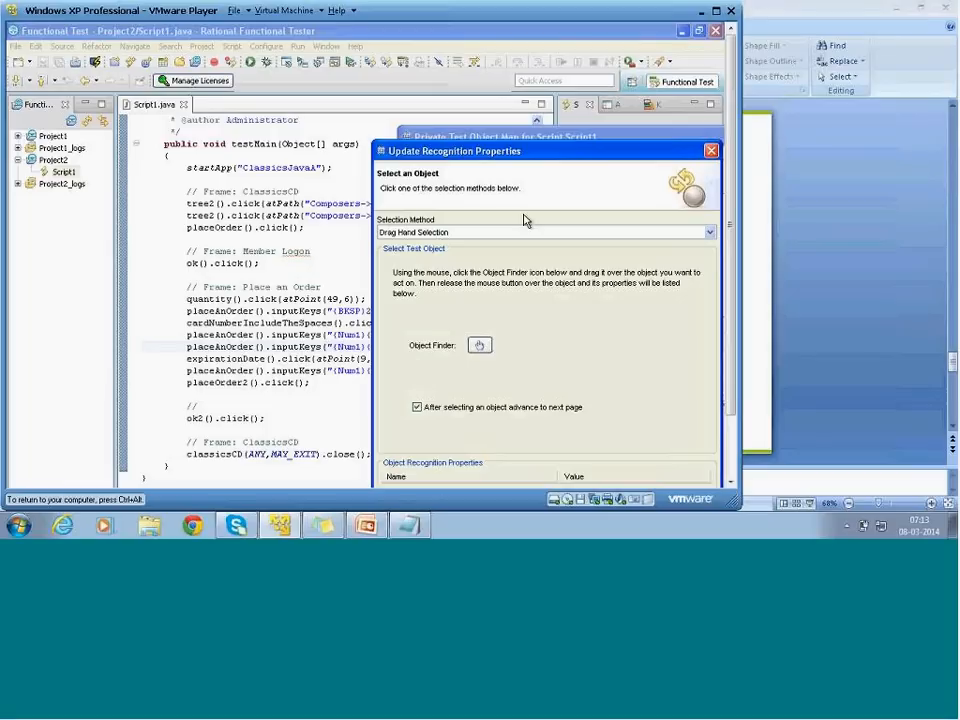
left_click_drag(478, 347, 477, 348)
key("alt+Tab")
key("Tab")
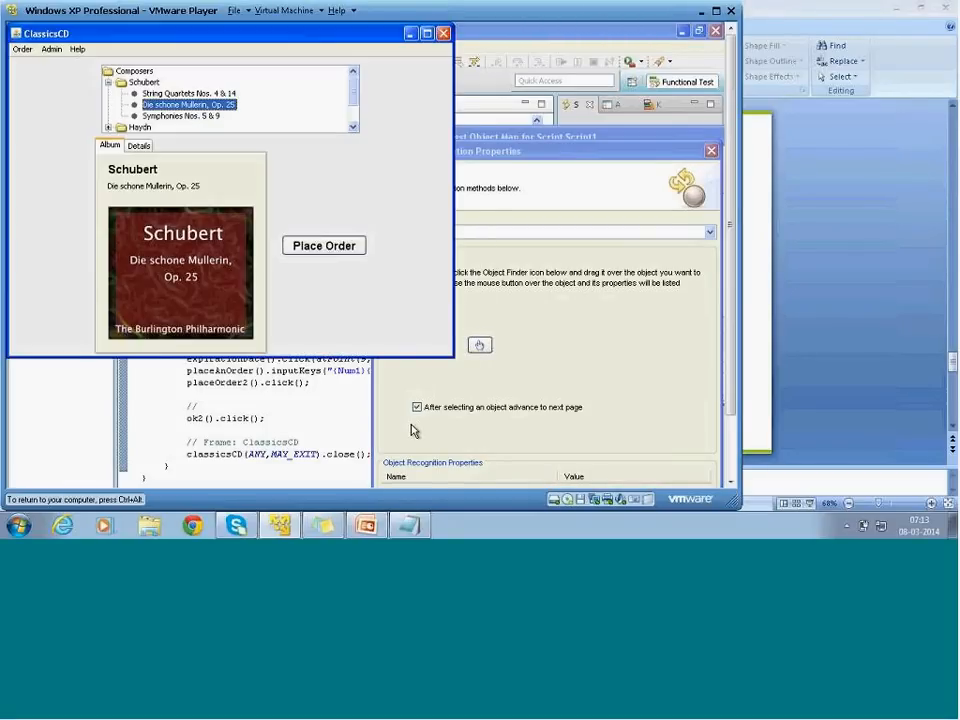
left_click_drag(479, 346, 312, 255)
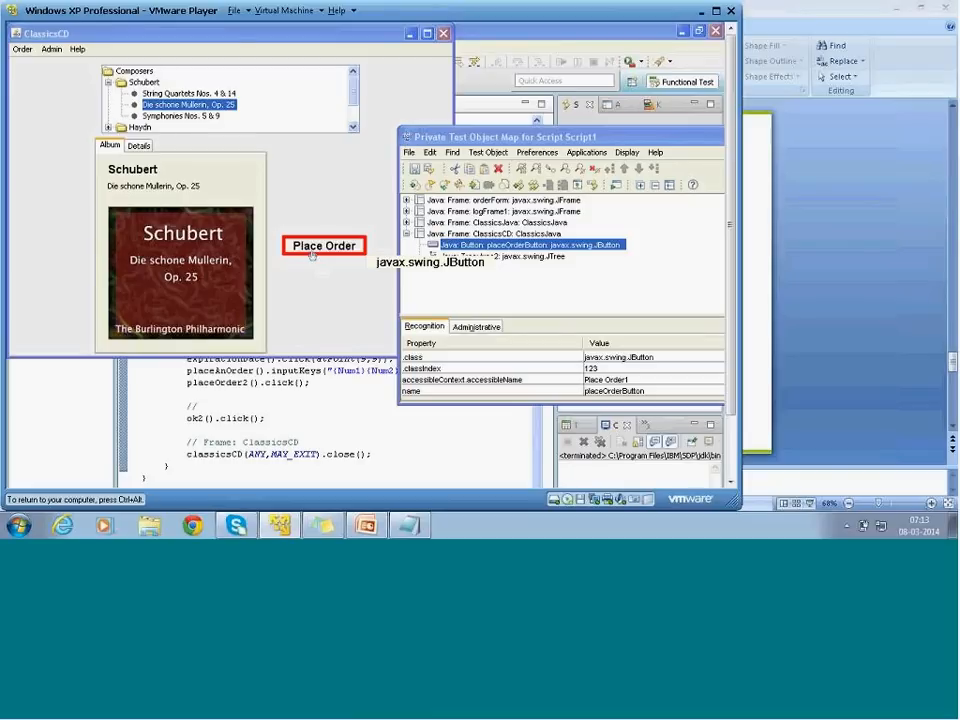
left_click_drag(312, 255, 314, 259)
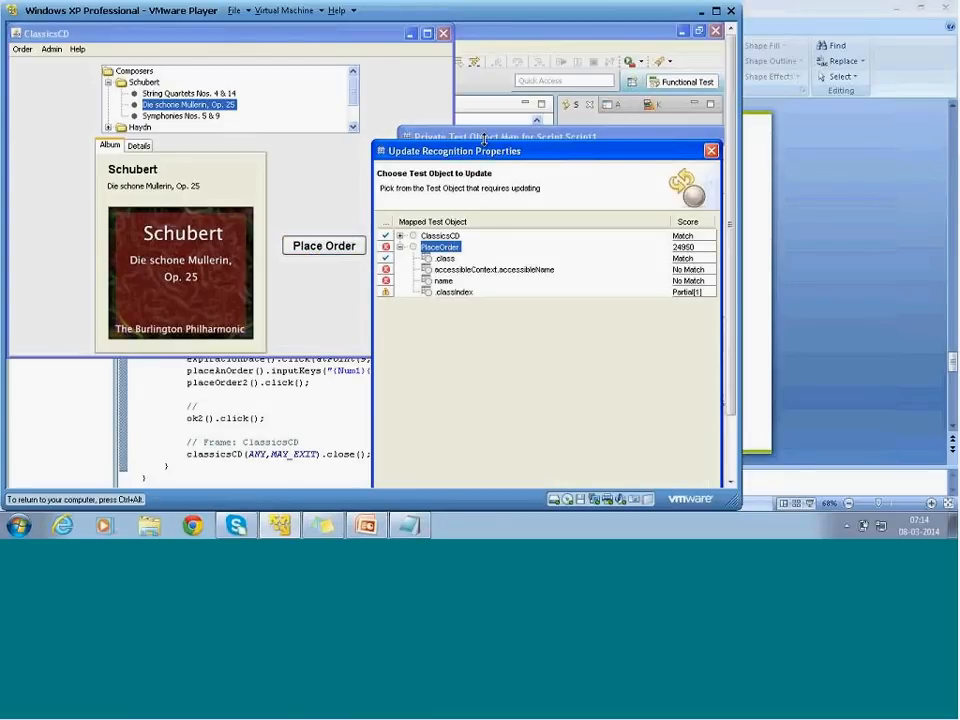
left_click_drag(512, 150, 387, 135)
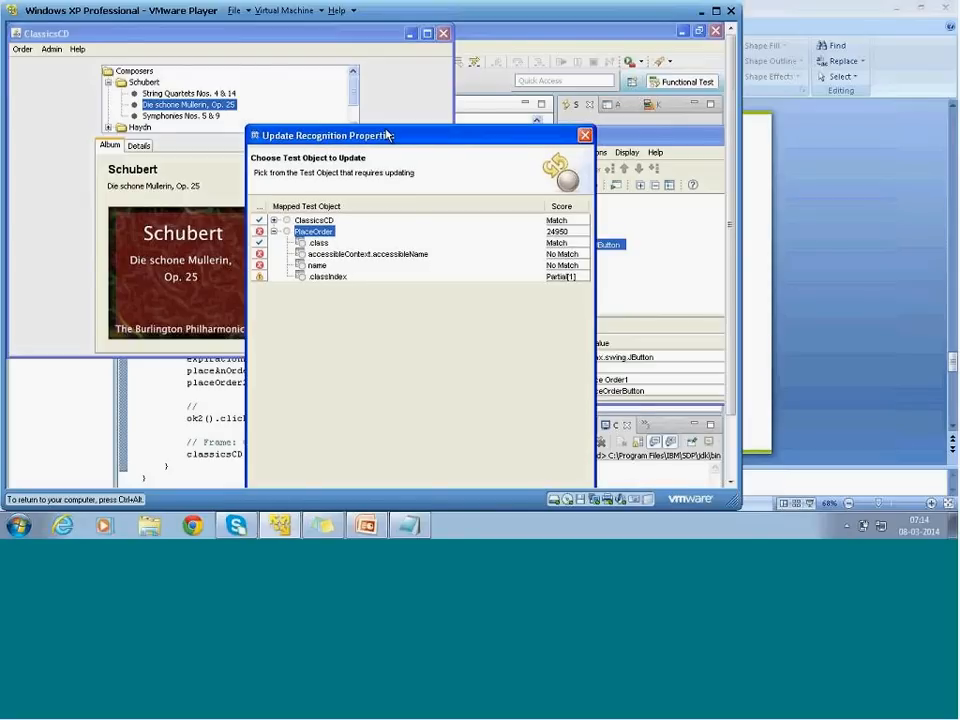
left_click(585, 136)
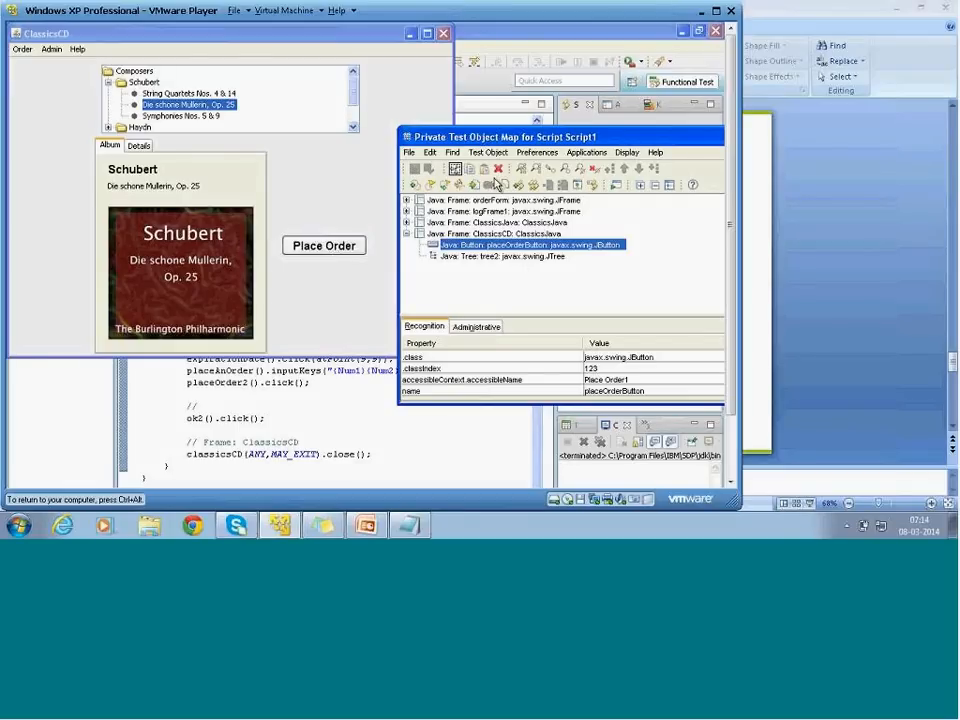
Step: Repeat the recognition properties update on the ClassicsCD Place Order button, recheck the PlaceOrder matches and close it without changes
left_click(488, 152)
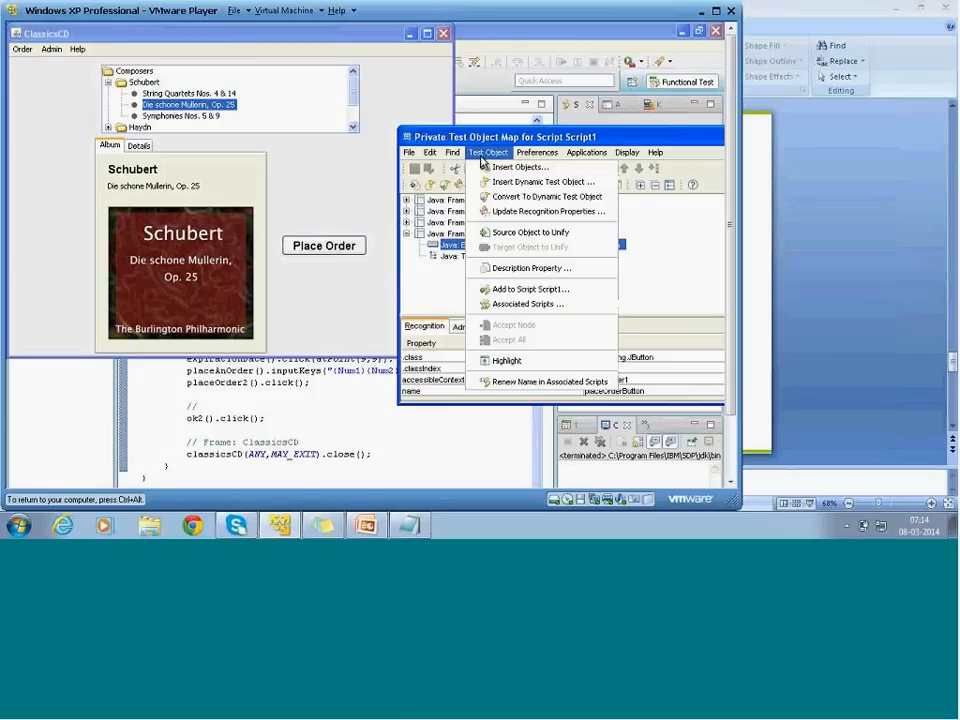
left_click(513, 216)
left_click_drag(482, 354, 326, 254)
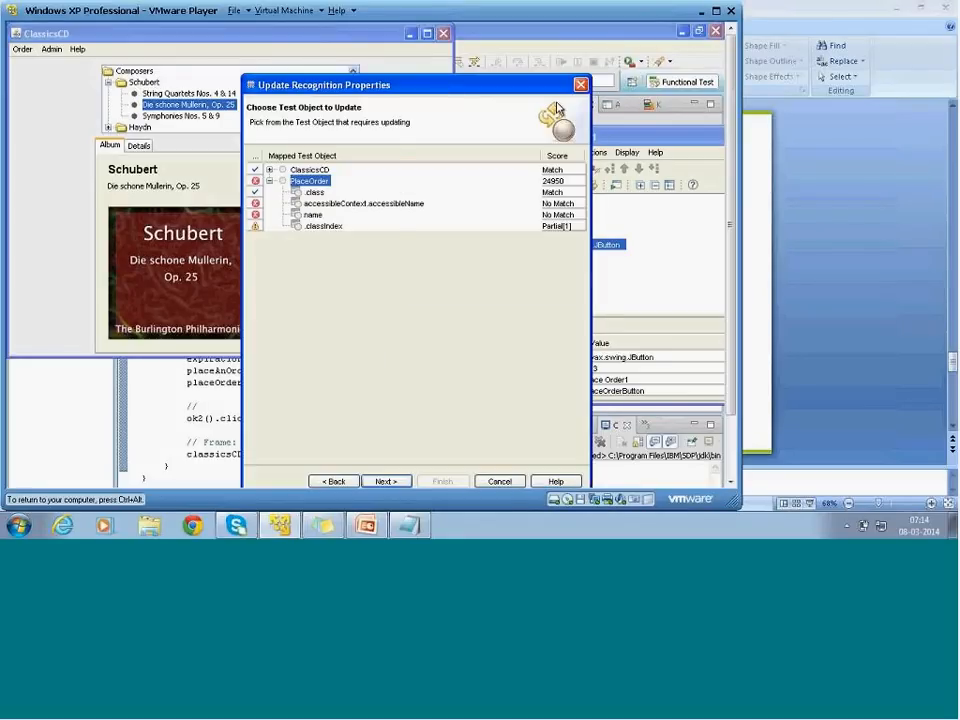
left_click(581, 85)
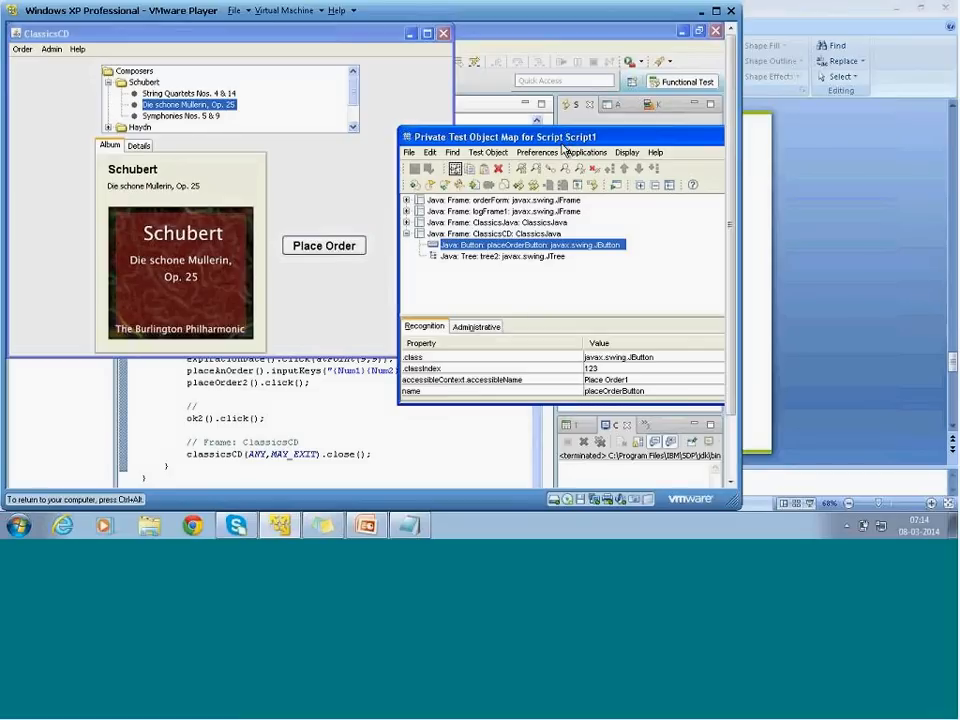
Step: Set the .classIndex recognition property of the Place Order button in the private test object map to 0
left_click_drag(562, 144, 433, 142)
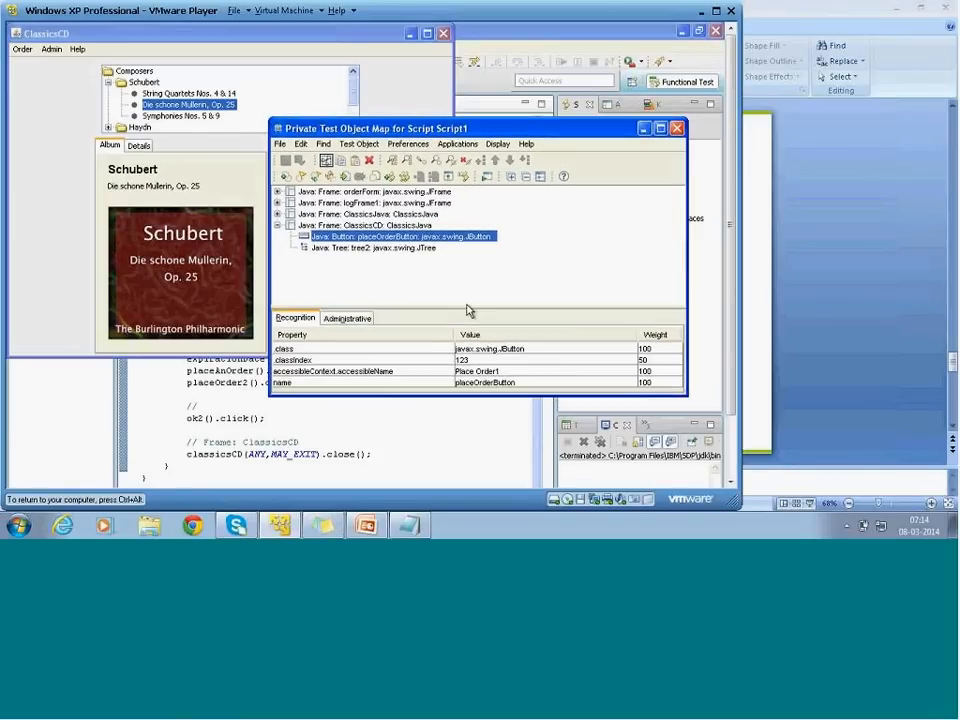
left_click(482, 361)
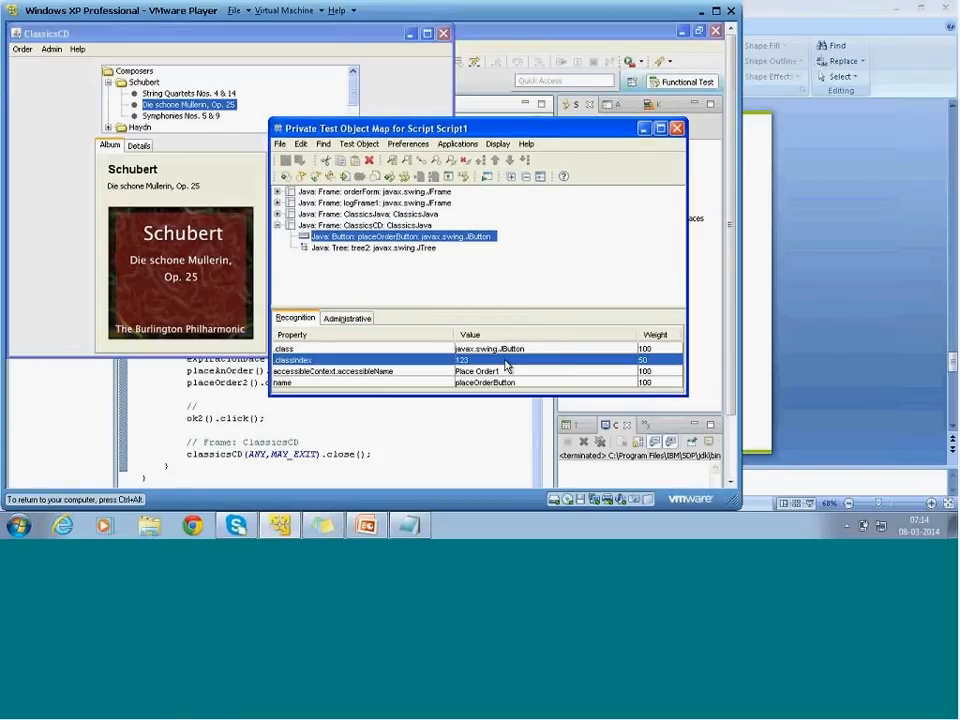
left_click(505, 361)
key("BackSpace")
key("BackSpace")
key("BackSpace")
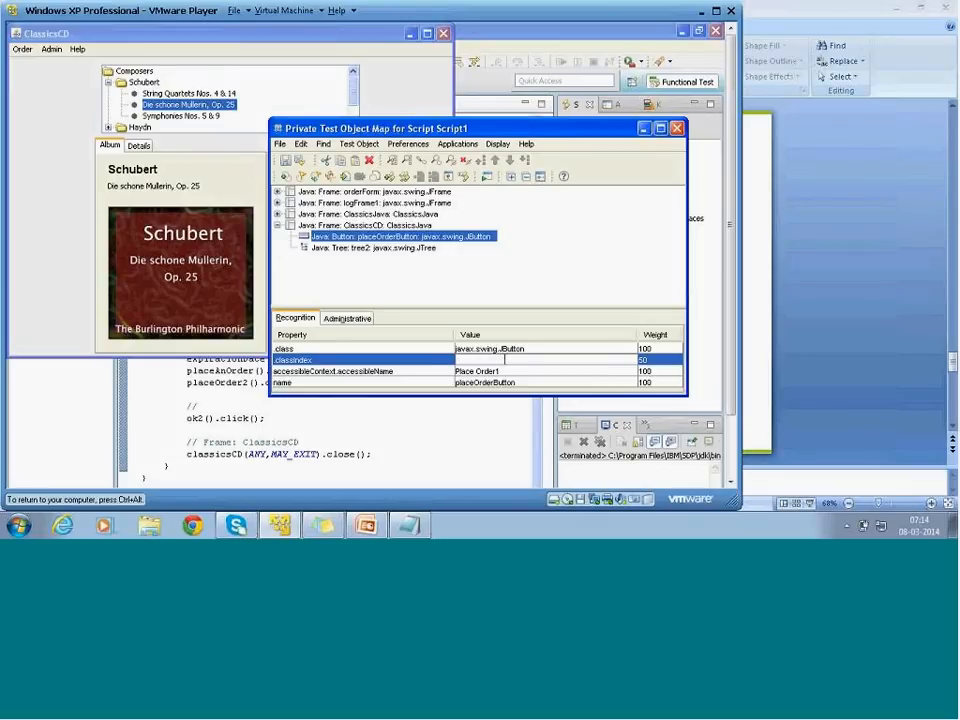
type("0")
Step: Set the accessibleContext.accessibleName recognition property of the Place Order button to Place Order
left_click(508, 372)
left_click(508, 372)
key("BackSpace")
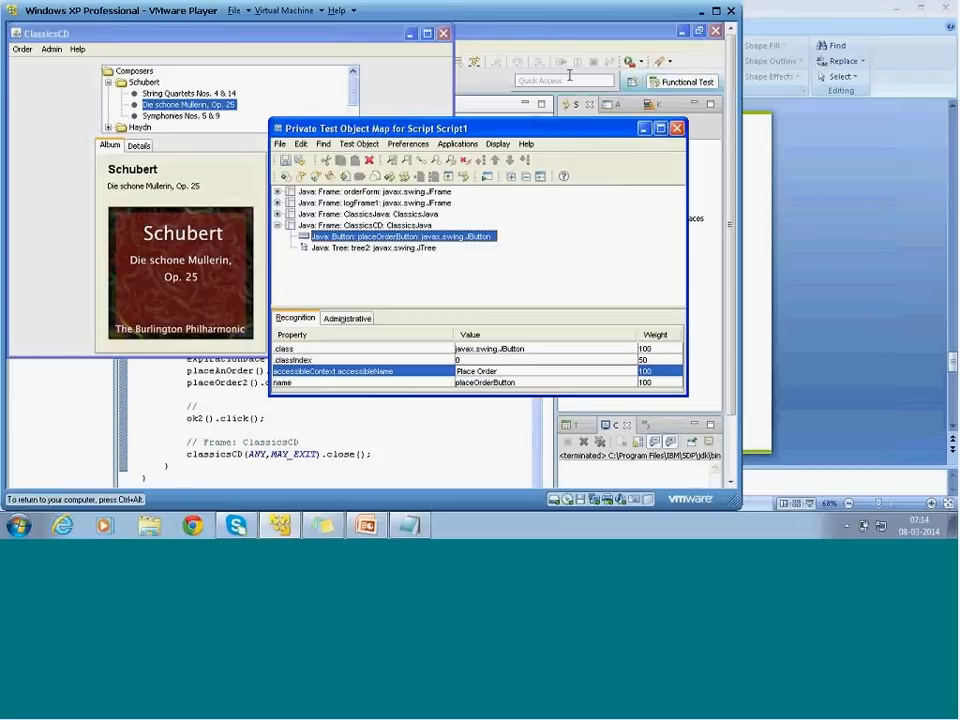
Step: Review the ScriptAssure recognition score thresholds in the Functional Test playback preferences and close them
left_click(551, 43)
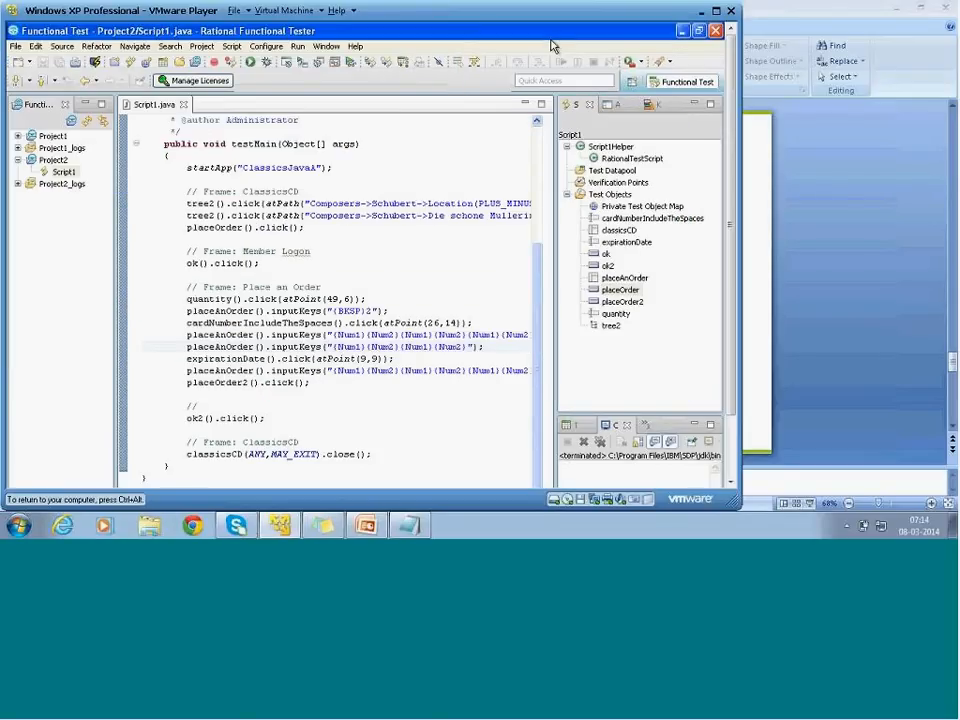
left_click(326, 46)
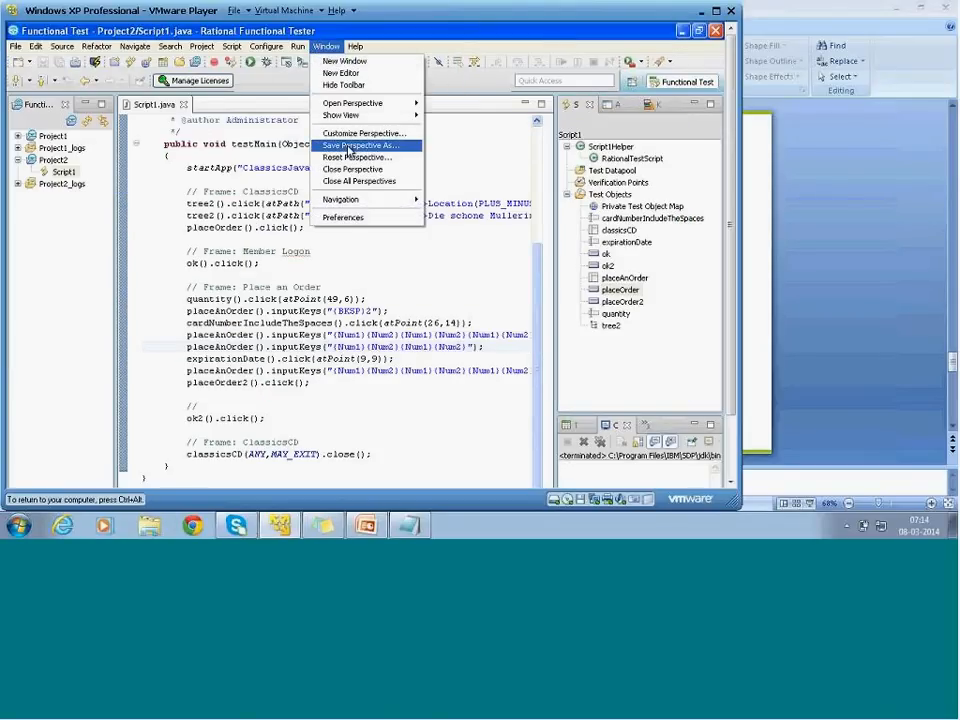
left_click(362, 217)
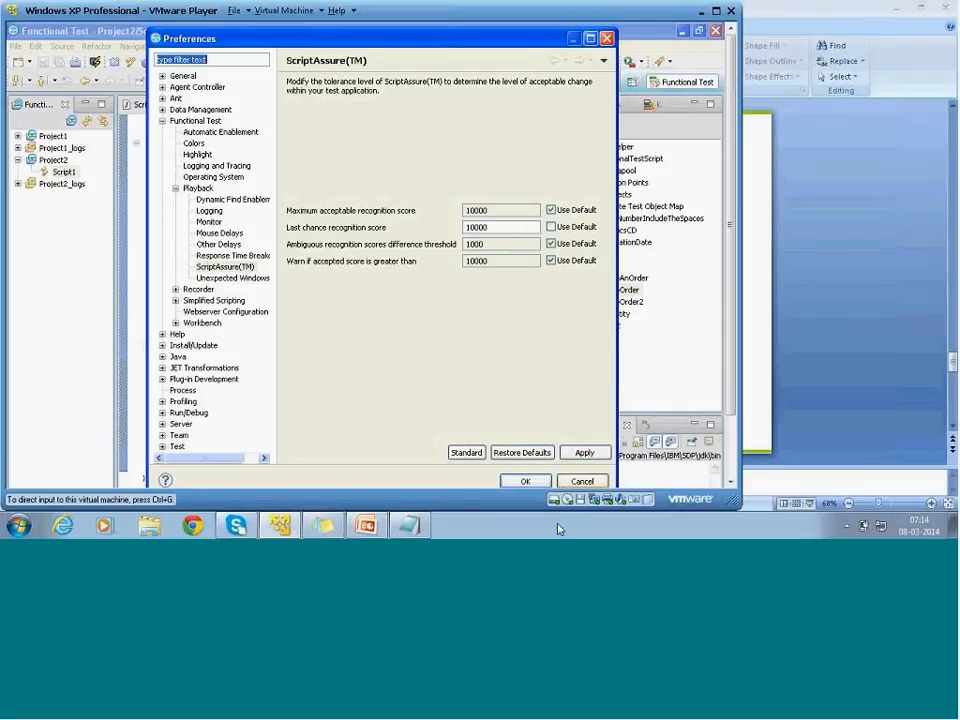
left_click(524, 481)
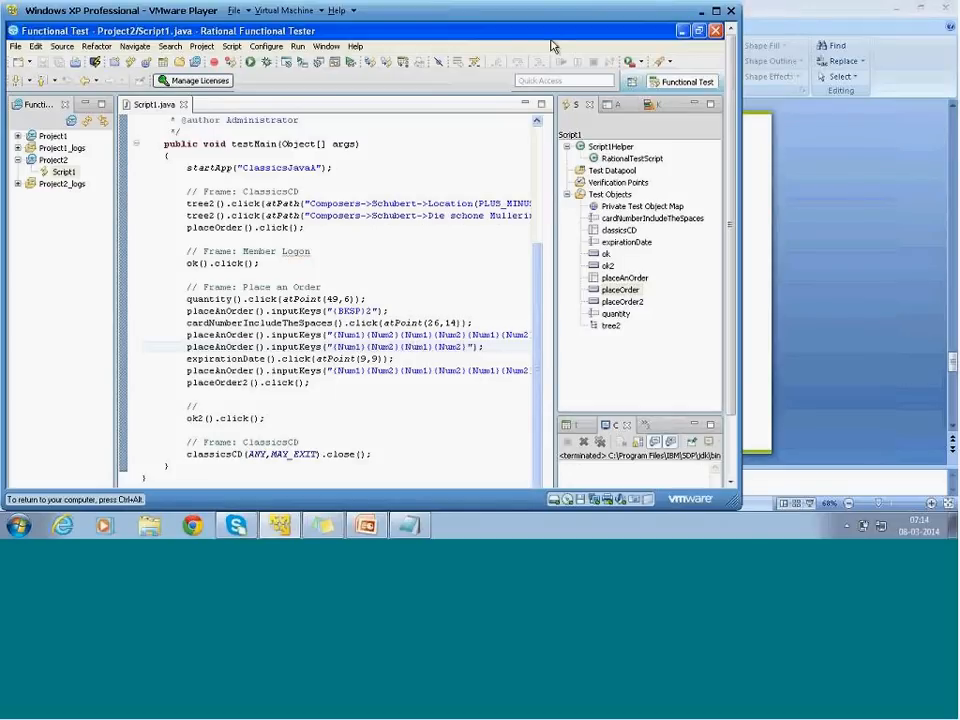
Step: Return to the private test object map, check the Place Order button's recognition score through a properties update, and cancel the update
key("alt+Tab")
key("alt+Tab")
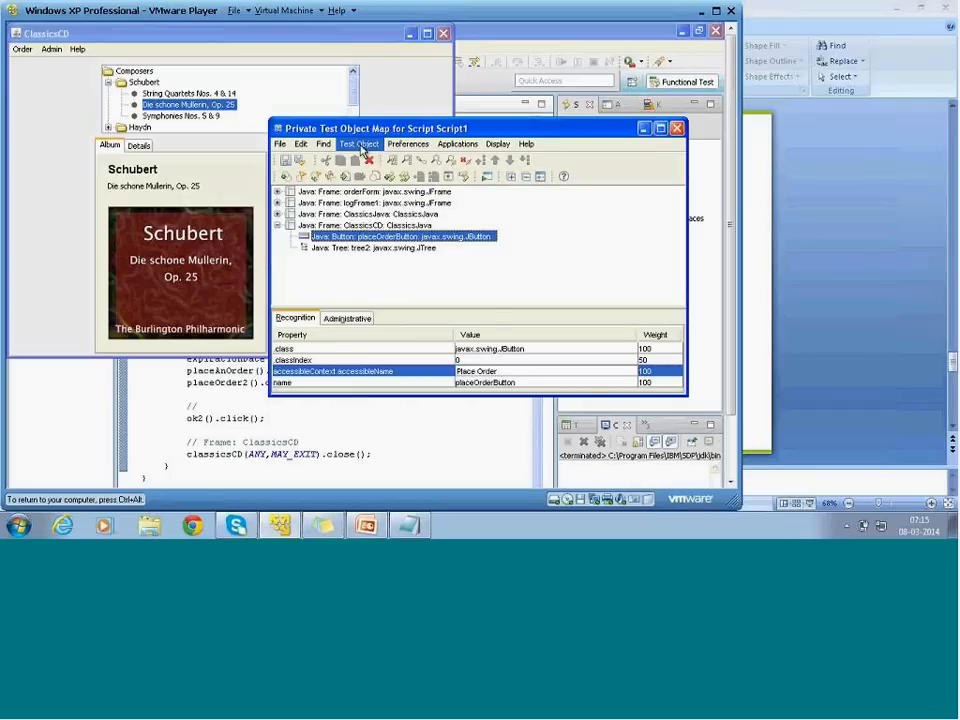
left_click(360, 145)
left_click(396, 206)
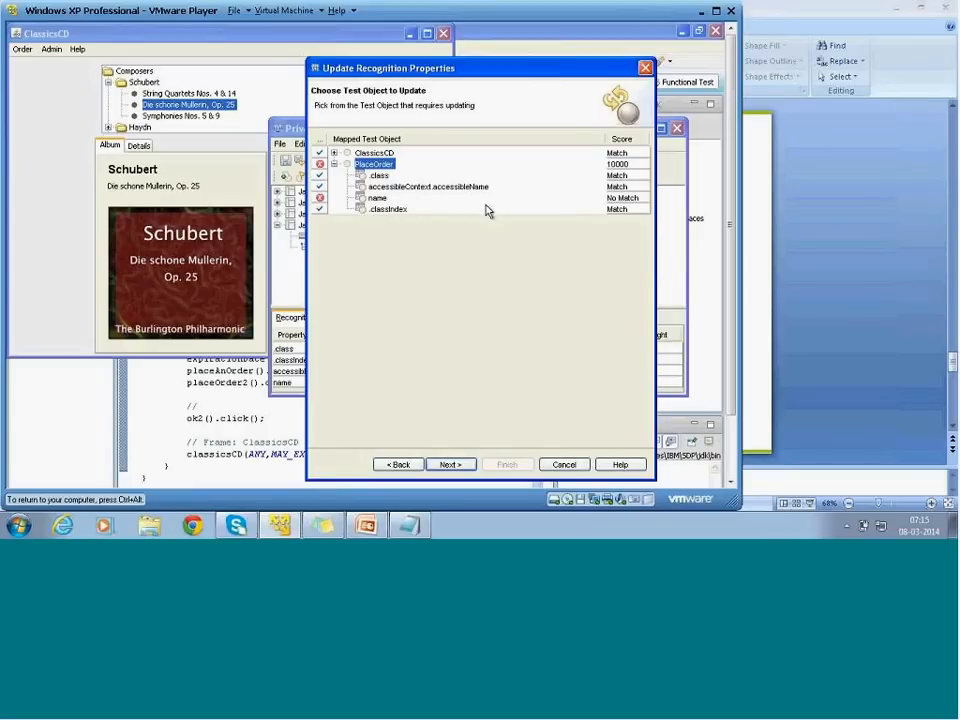
left_click(553, 463)
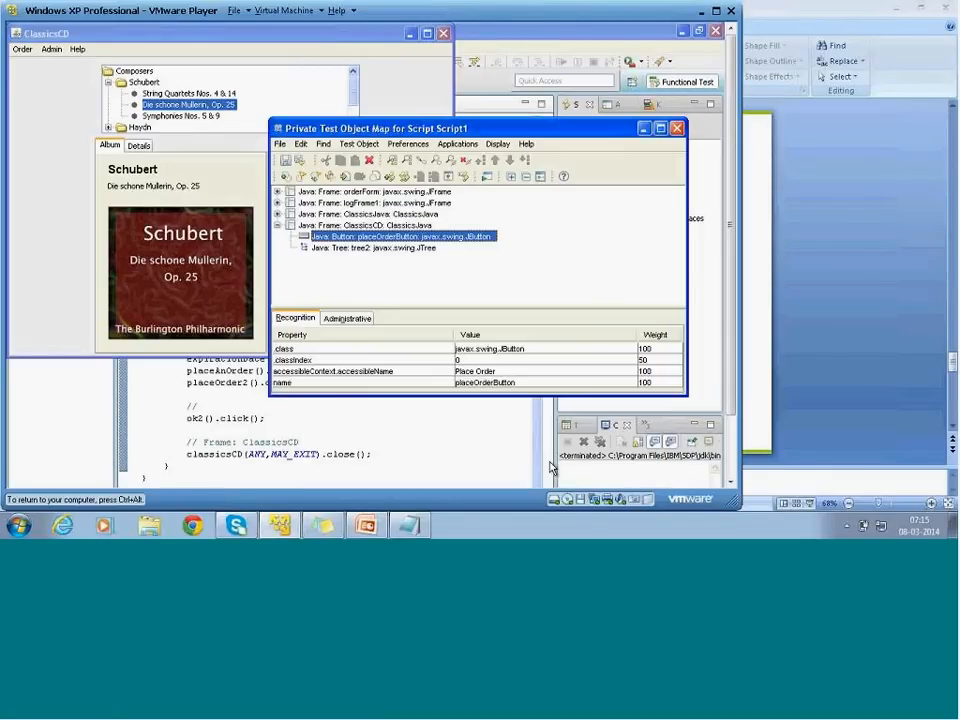
Step: Start a recognition properties update for the Place Order button and advance to the page for confirming its updated properties
left_click(534, 383)
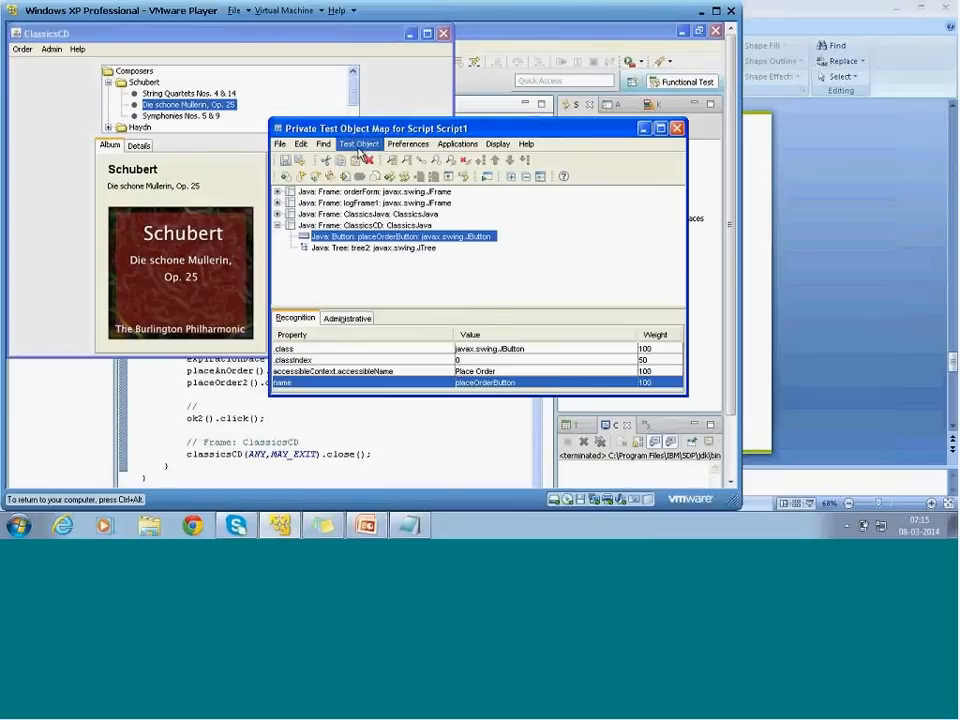
left_click(359, 150)
left_click(373, 203)
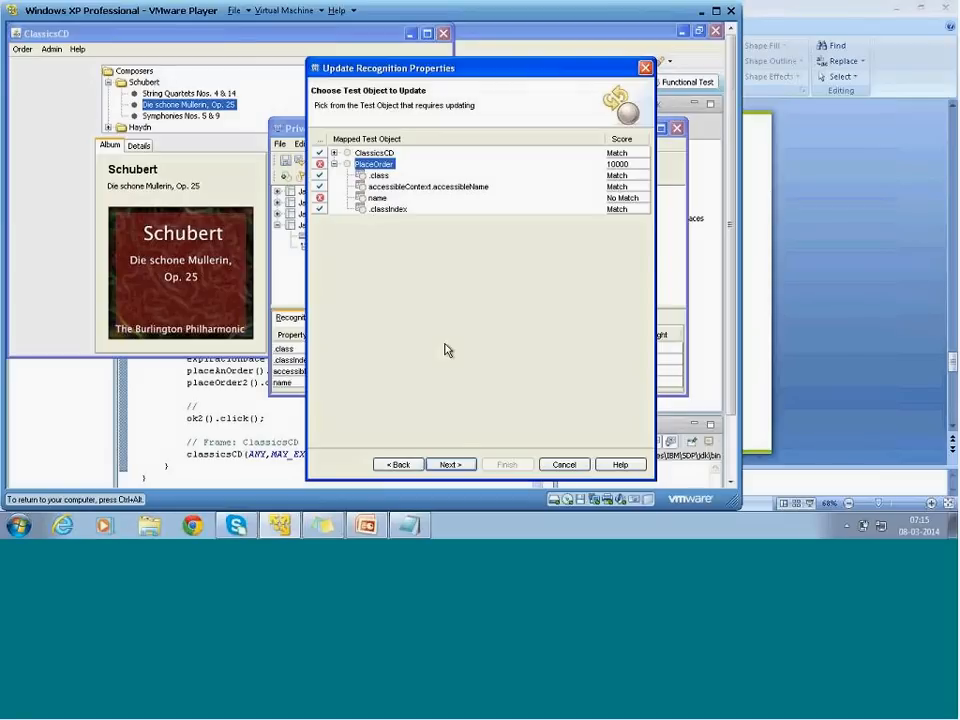
left_click(448, 465)
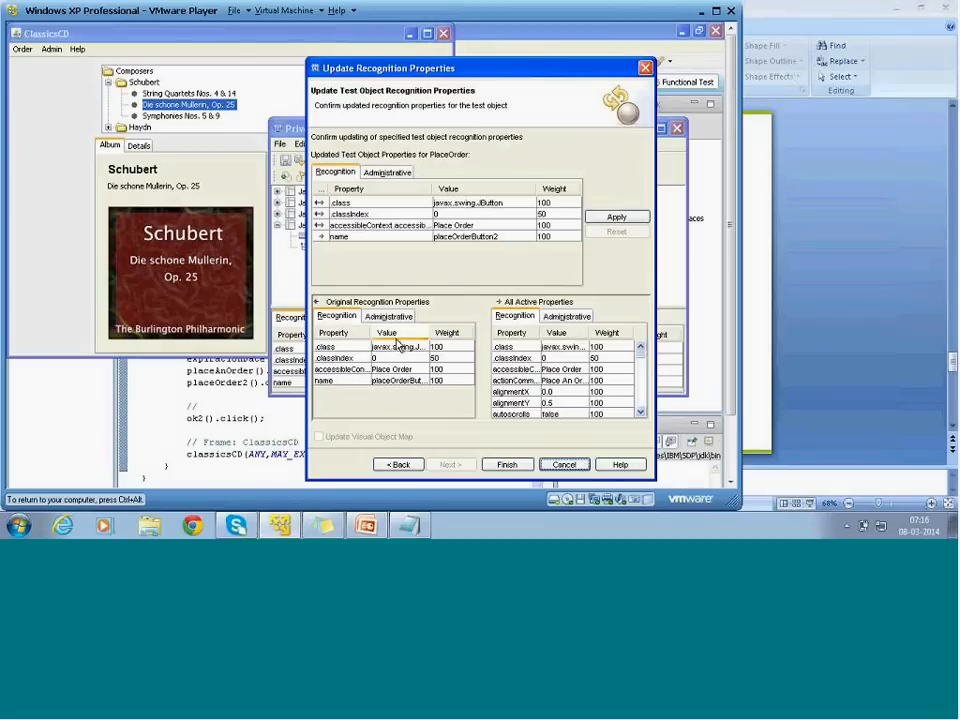
Step: Compare the original name value with the active properties and use the active name placeOrderButton2 as PlaceOrder's updated name property
left_click(402, 382)
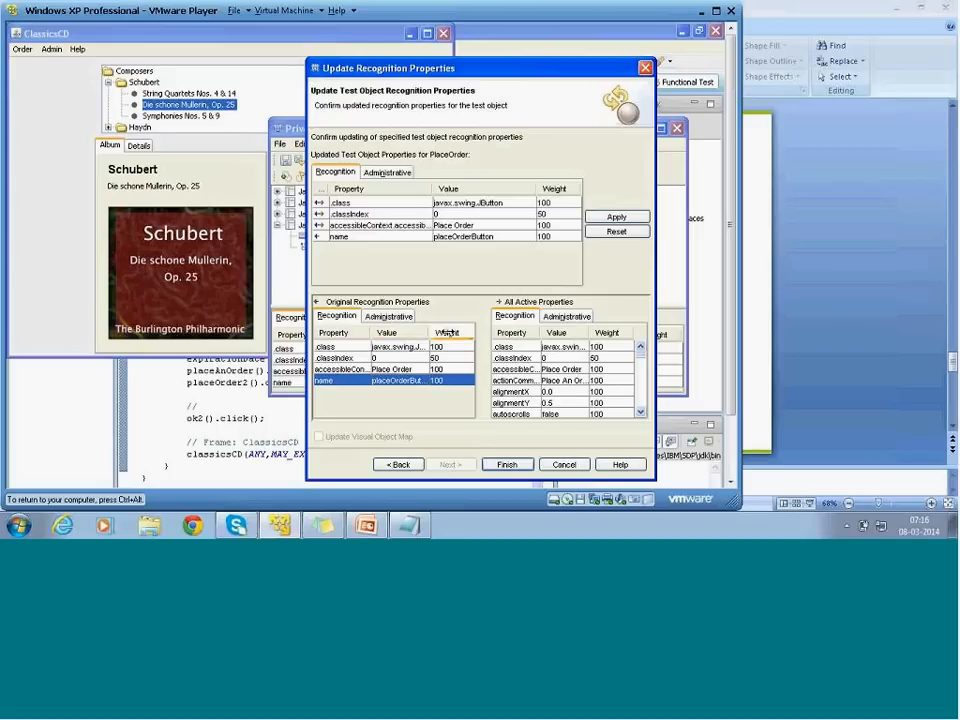
left_click_drag(372, 332, 346, 332)
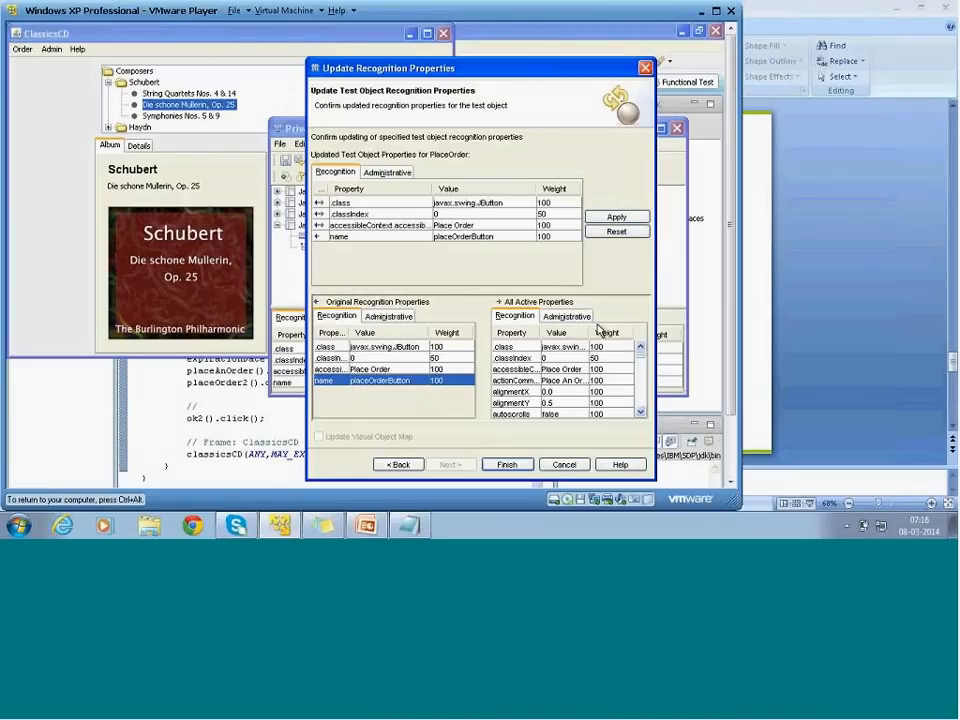
left_click(640, 415)
left_click(640, 415)
left_click(640, 415)
left_click(640, 415)
left_click(640, 415)
left_click(640, 415)
left_click(640, 415)
left_click(640, 415)
left_click(640, 415)
left_click(640, 415)
left_click(640, 415)
left_click(640, 415)
left_click(640, 415)
left_click(640, 415)
left_click(640, 415)
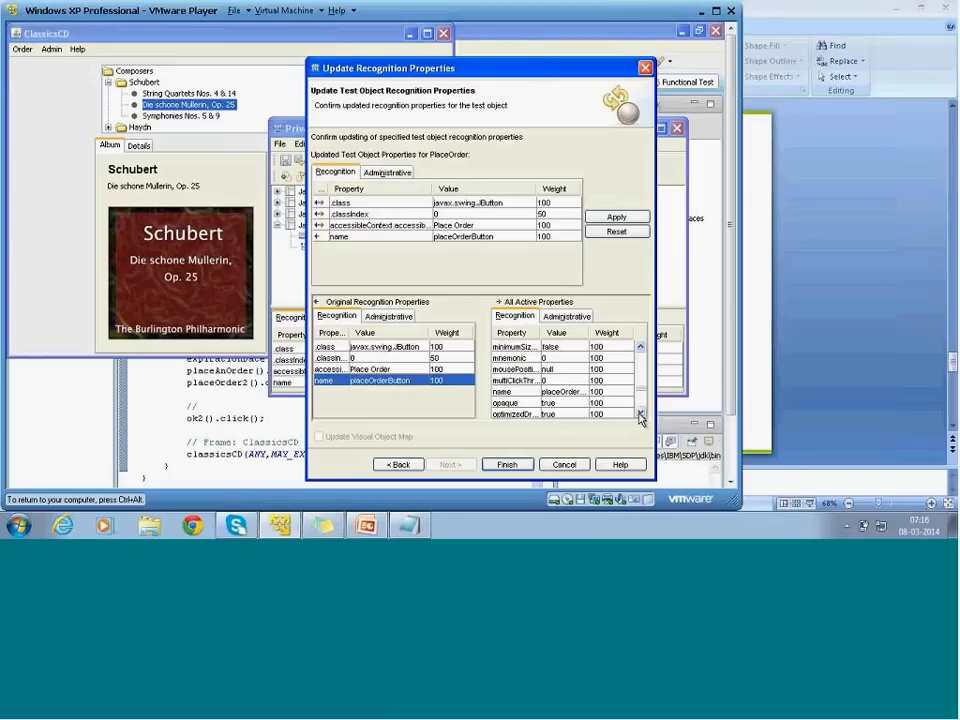
double_click(538, 392)
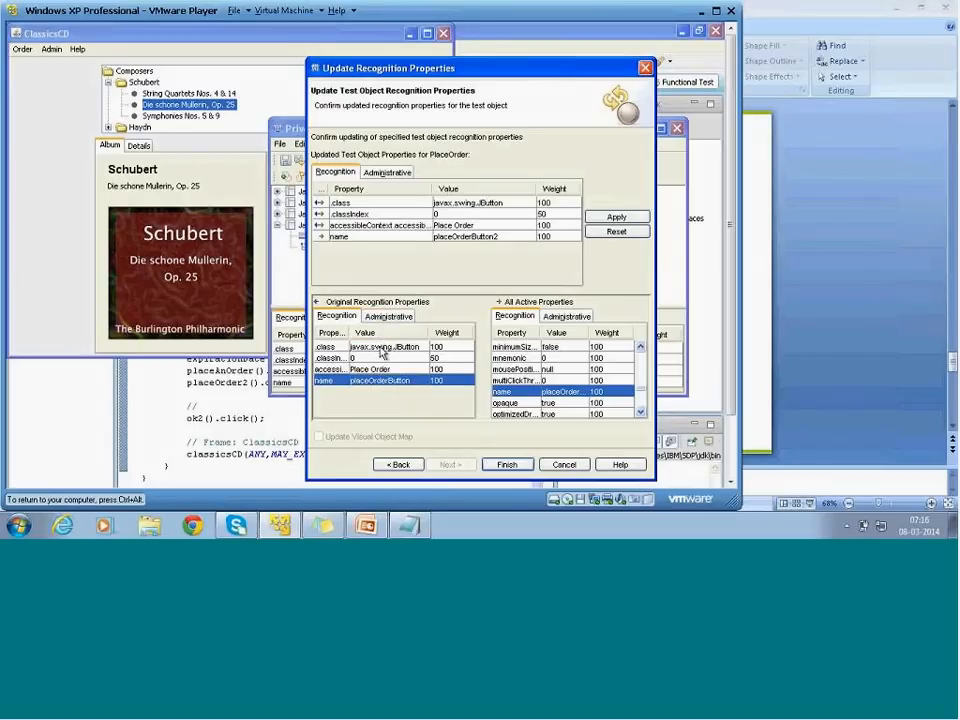
Step: Apply the updated PlaceOrder recognition properties and finish the update
left_click(380, 348)
left_click(385, 382)
left_click(616, 222)
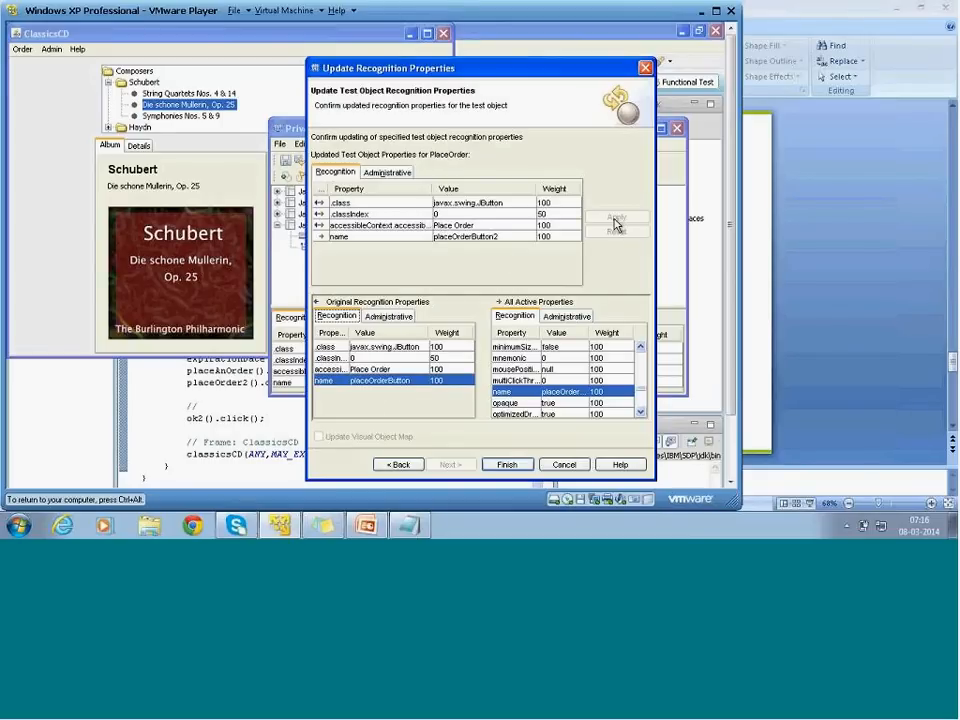
left_click(516, 466)
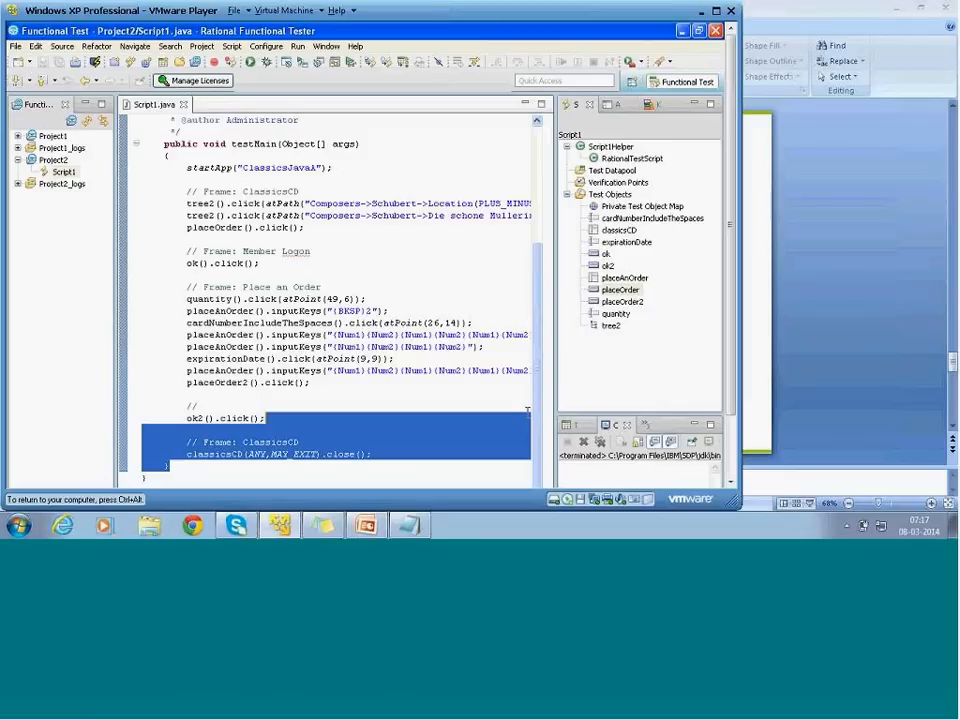
Step: Open the private test object map at ClassicsCD's placeOrderButton2, check its recognition score through a properties update, and cancel the update
double_click(626, 301)
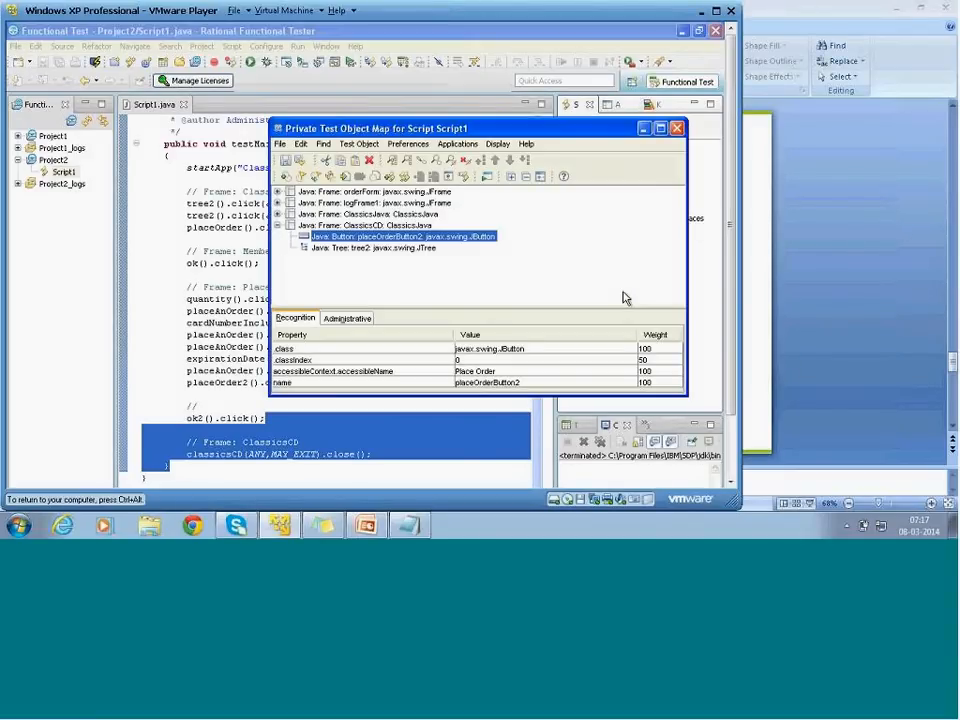
left_click(527, 372)
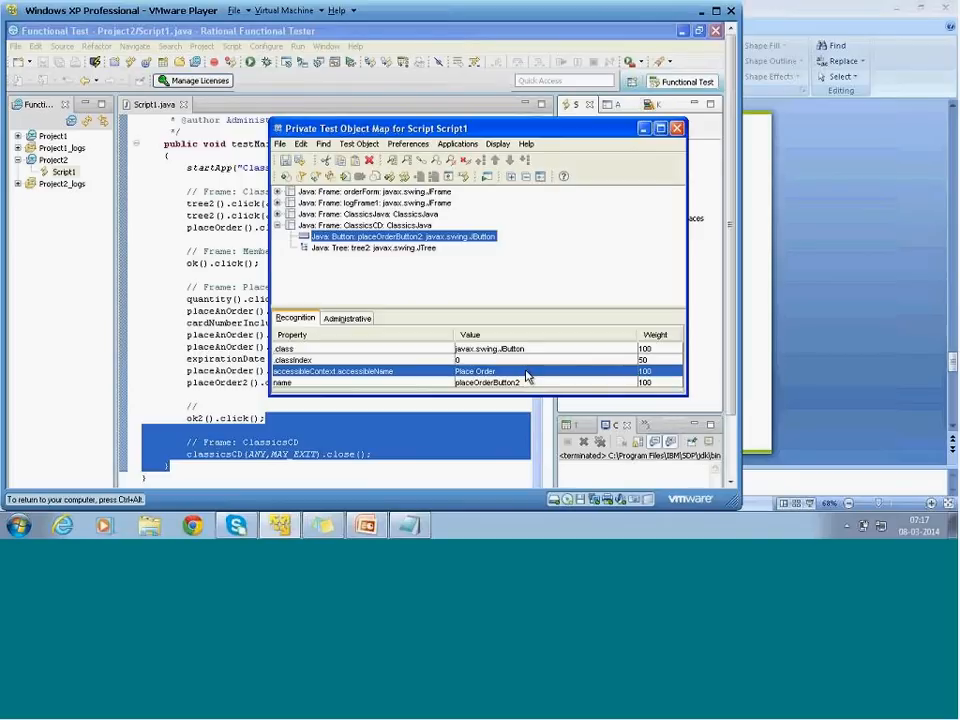
left_click(525, 372)
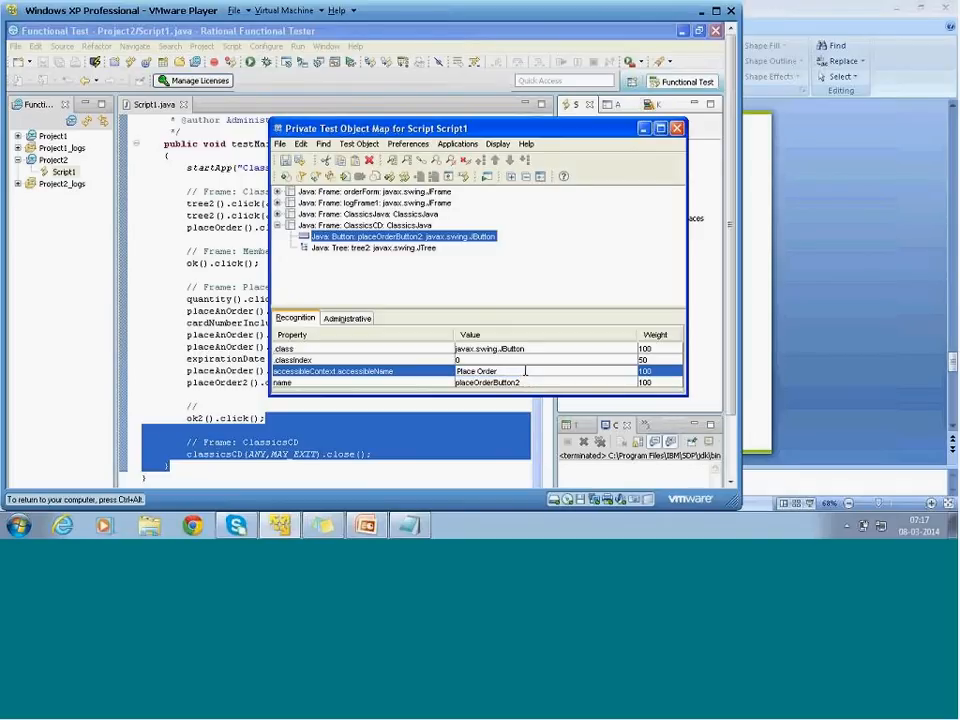
left_click(358, 144)
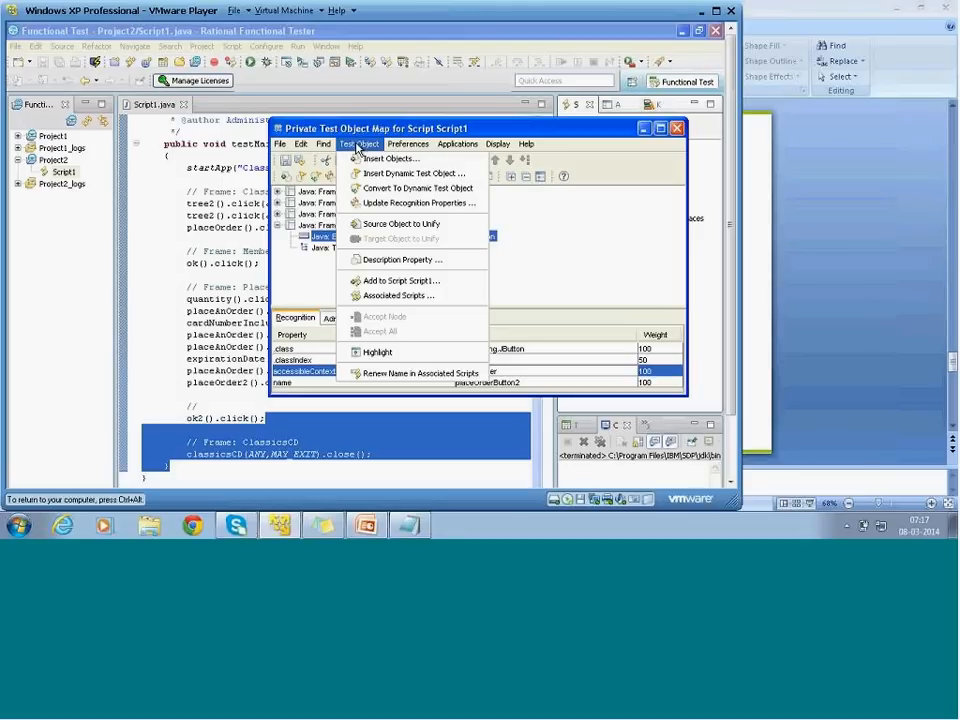
left_click(385, 204)
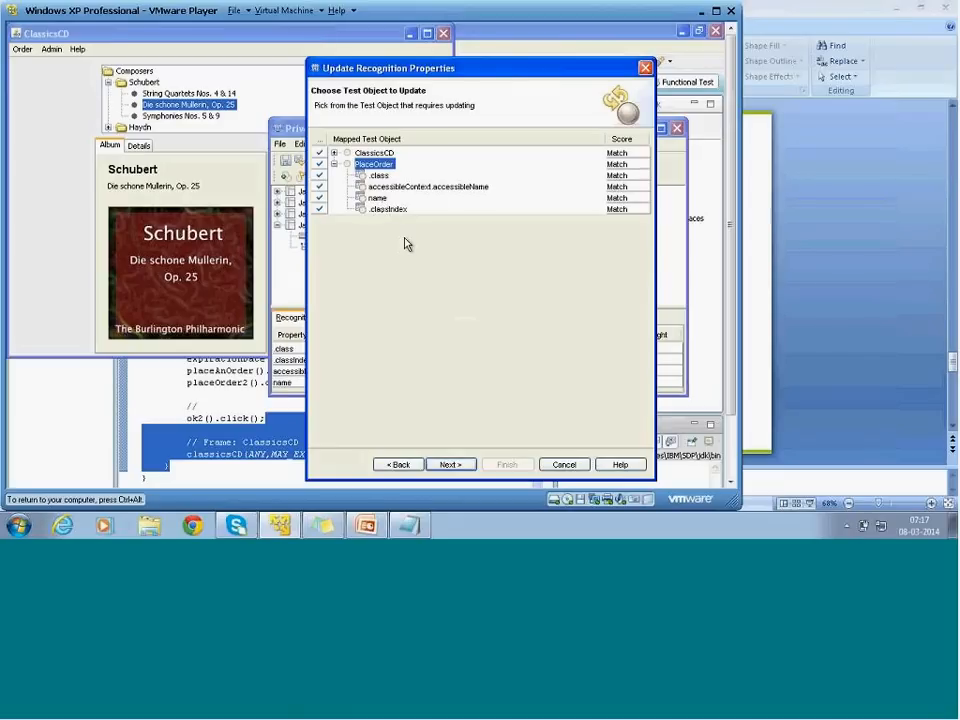
left_click(565, 465)
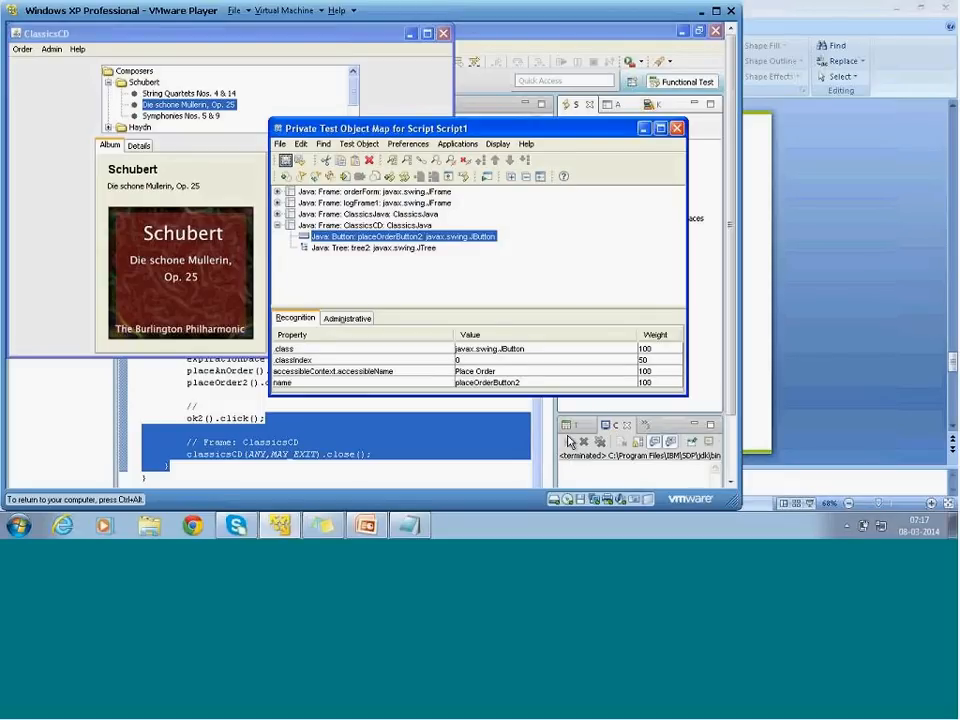
Step: Set the Place Order button's accessibleContext.accessibleName recognition value to Place Order1
left_click(546, 372)
type("1")
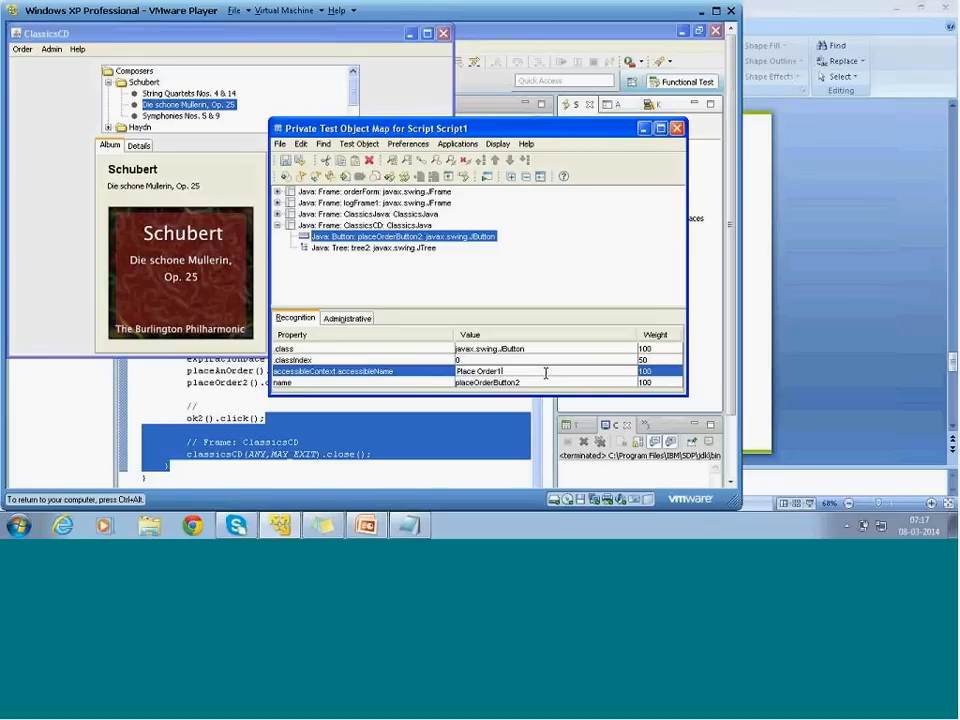
key("Up")
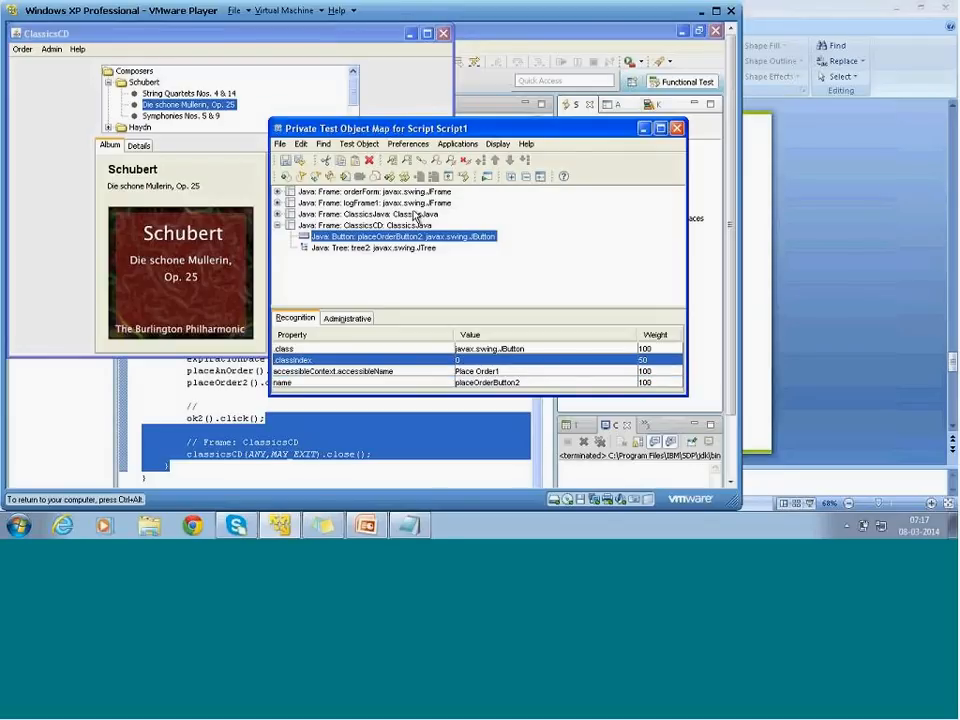
Step: Check how the changed accessible name affects the Place Order button's recognition score through a properties update, and cancel the update
left_click(358, 143)
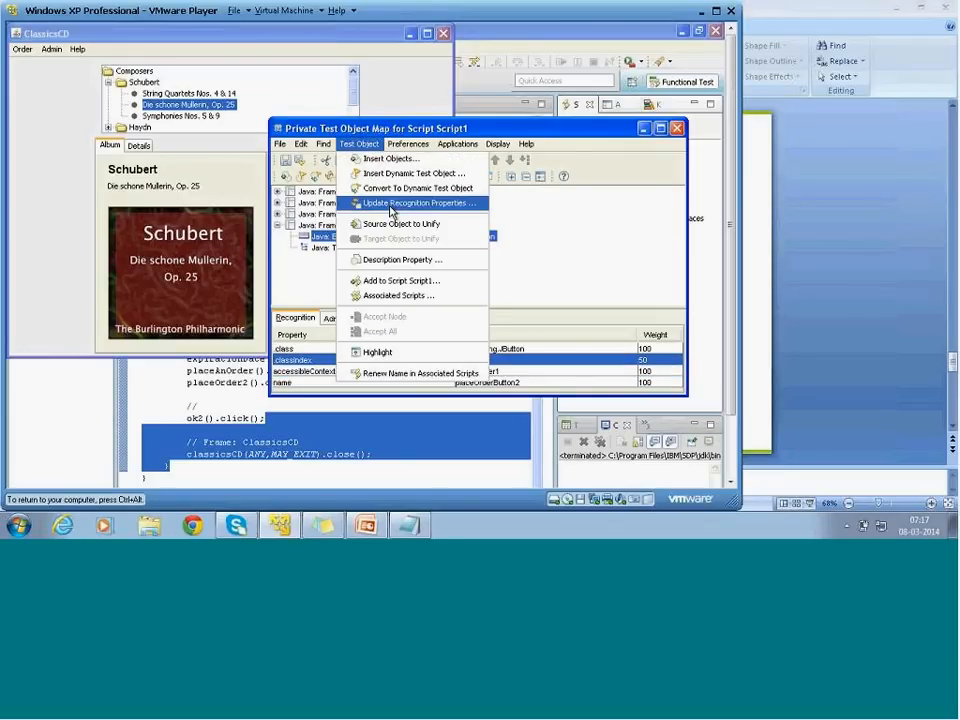
left_click(390, 205)
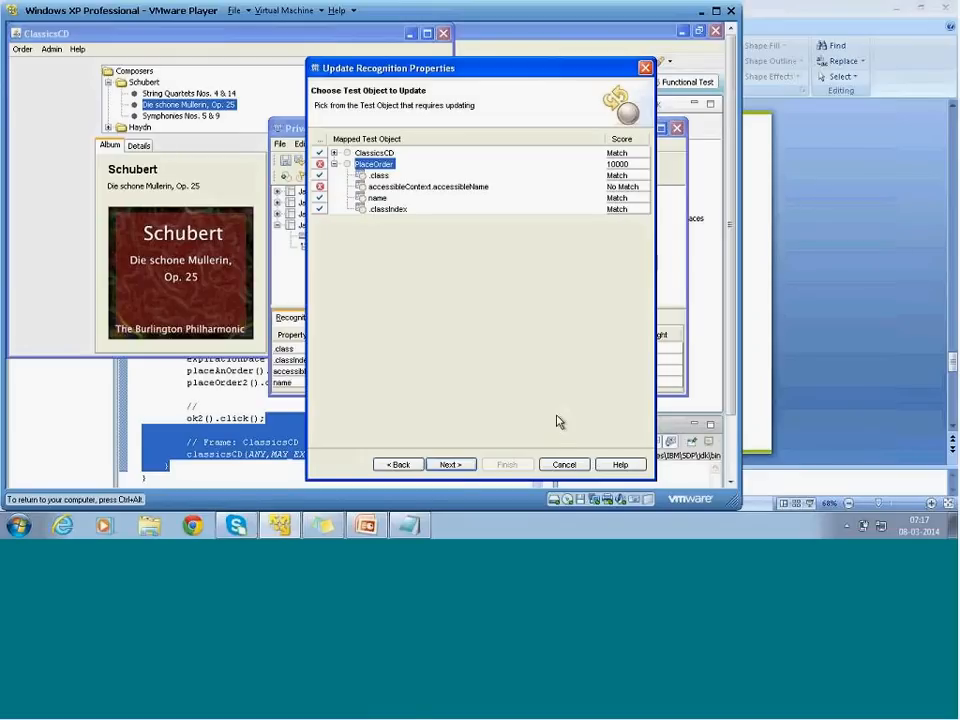
left_click(562, 467)
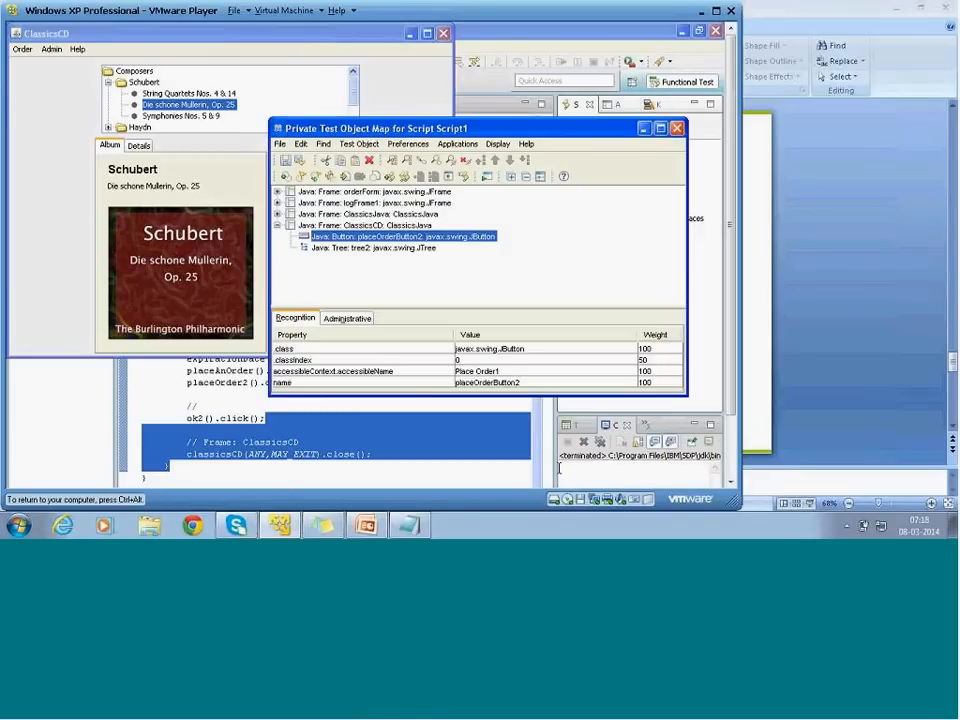
Step: Set the Place Order button's .classIndex recognition value to 12 and save the test object map
double_click(511, 361)
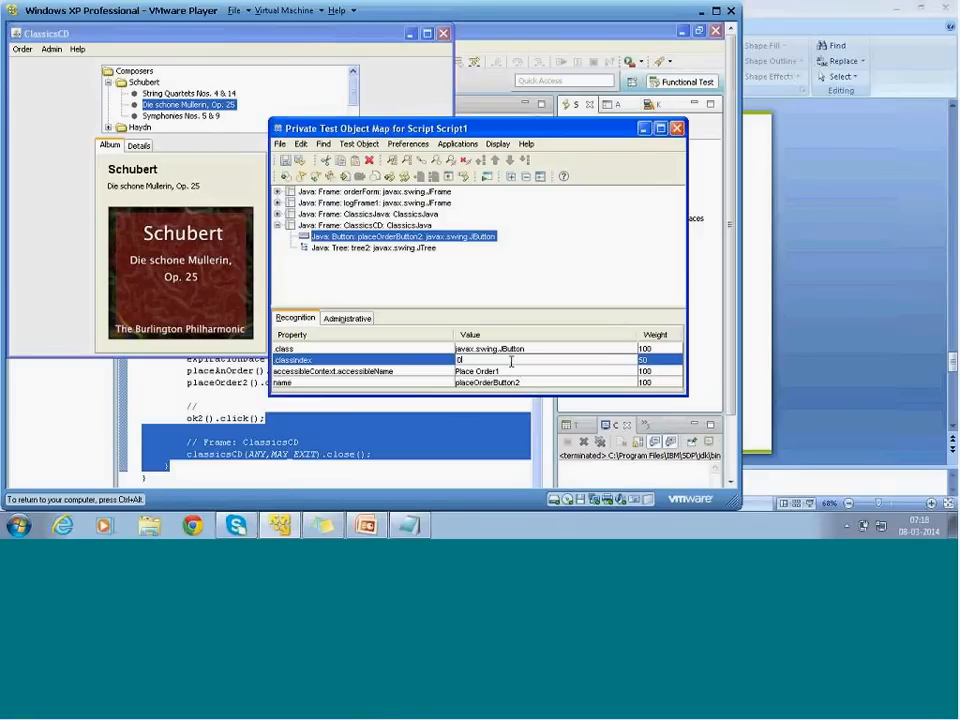
type("12")
left_click(512, 382)
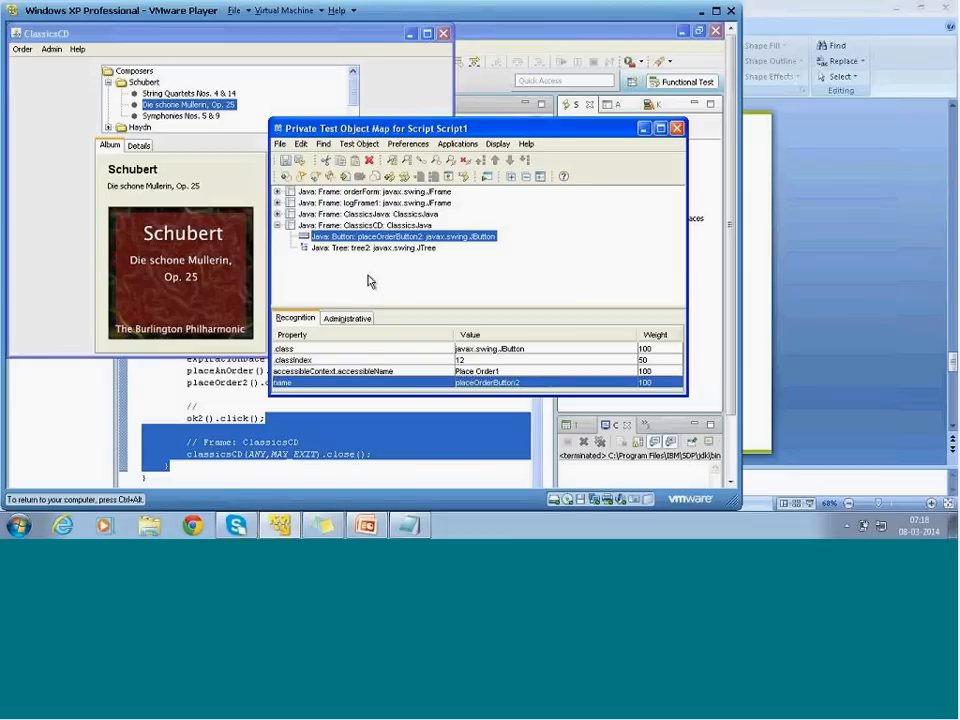
left_click(287, 163)
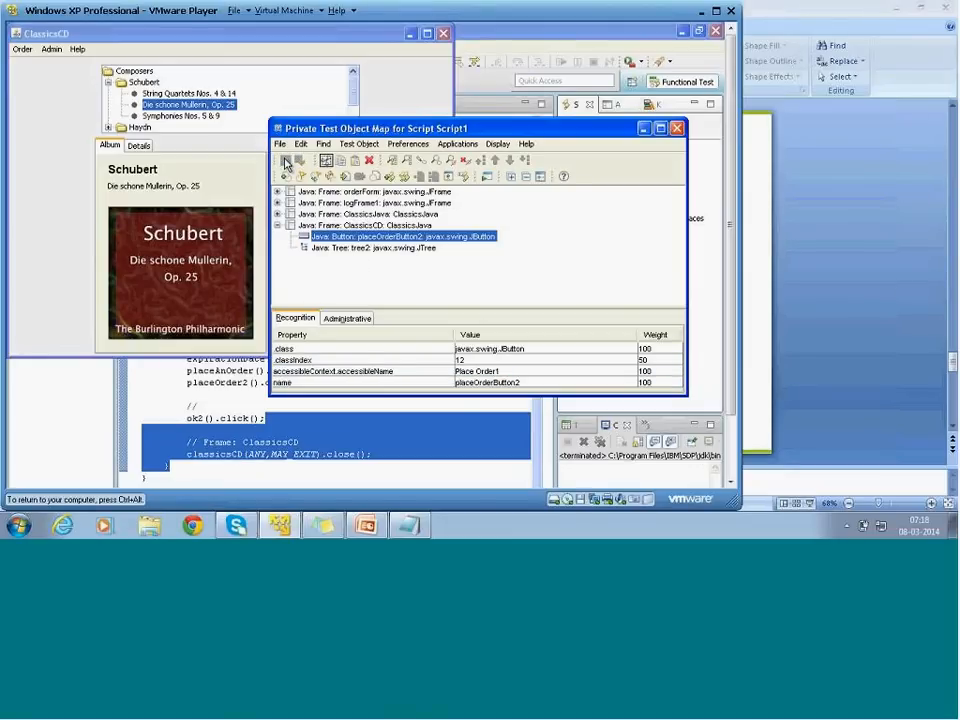
left_click(359, 144)
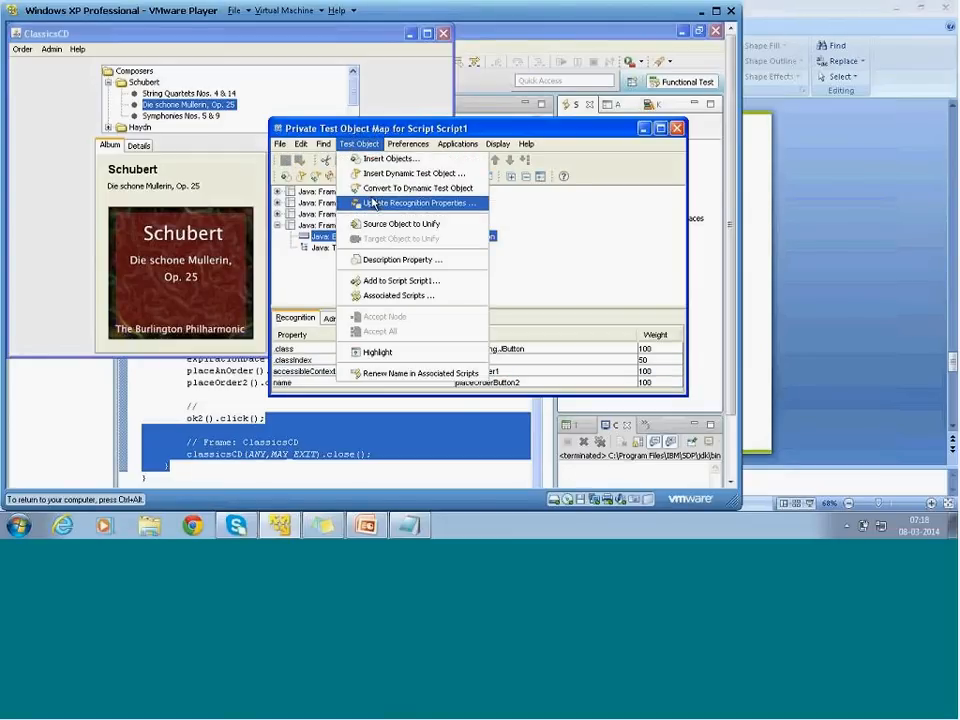
left_click(372, 202)
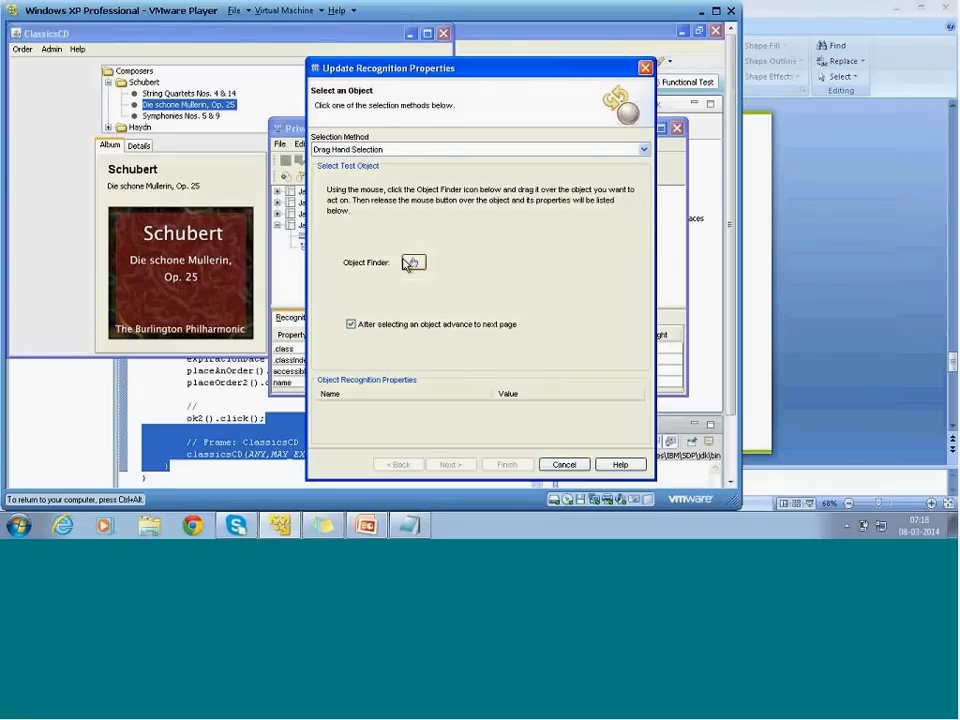
left_click_drag(404, 260, 423, 93)
left_click(564, 464)
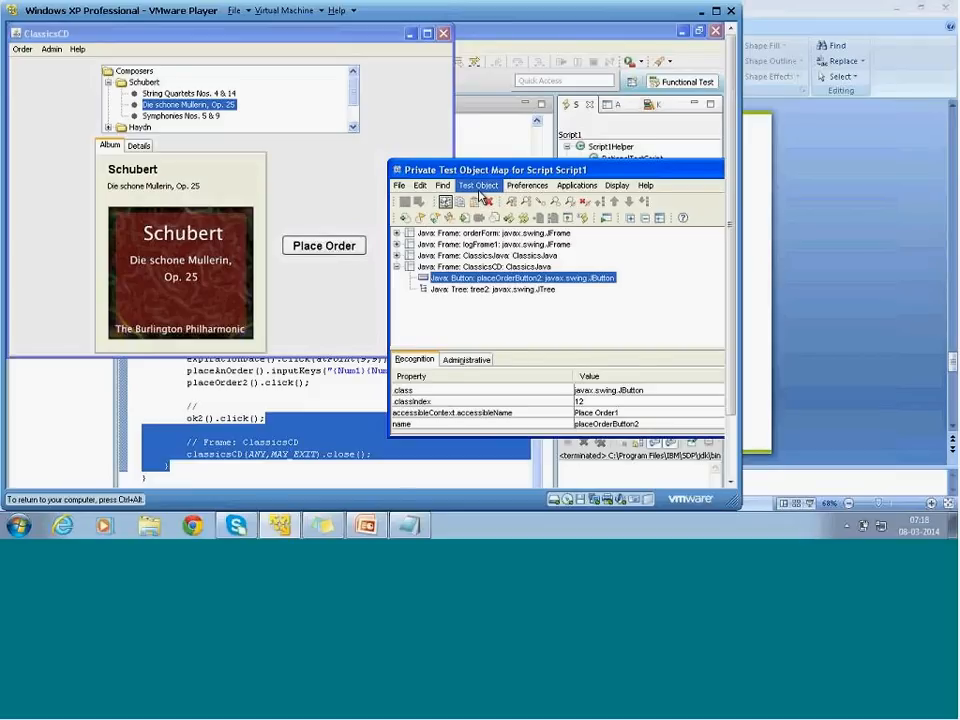
Step: Start a recognition properties update, pick the running ClassicsCD window's Place Order button with the object finder, and check its recognition score
left_click(479, 187)
left_click(495, 245)
left_click_drag(480, 351, 333, 254)
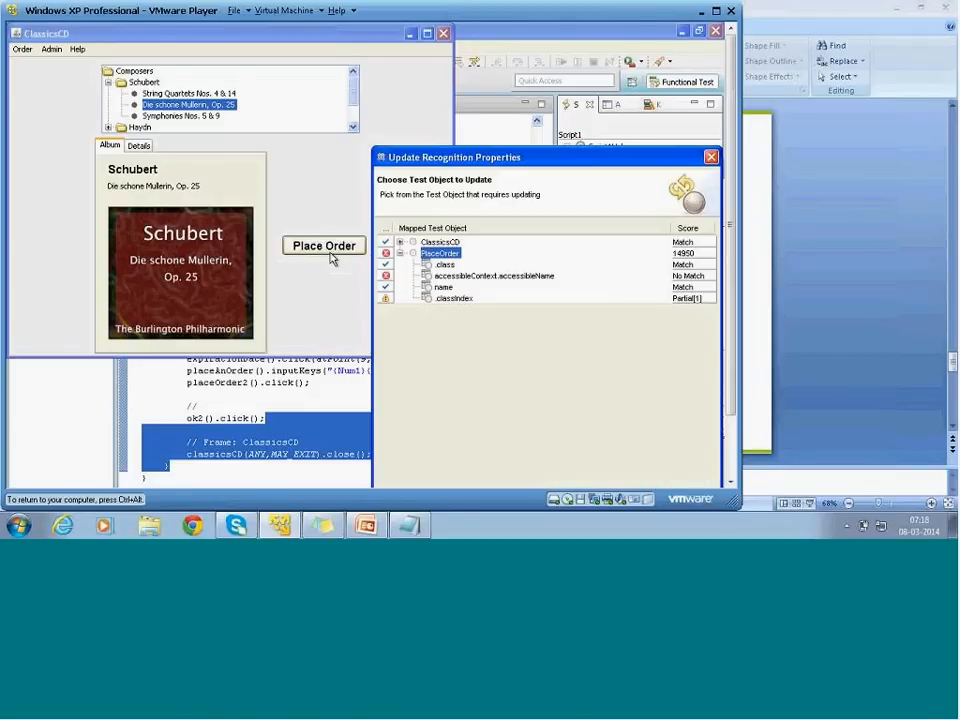